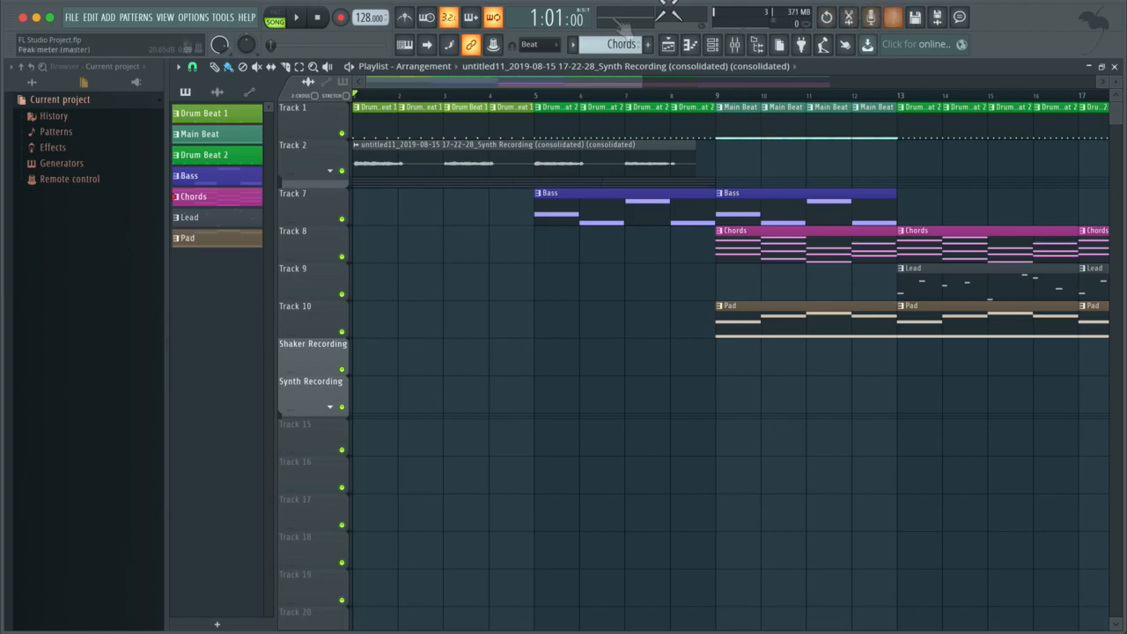
# Play the opening bars repeatedly to compare the timing of the Track 2 synth recording with the drum beat.
pyautogui.click(368, 145)
pyautogui.press('space')
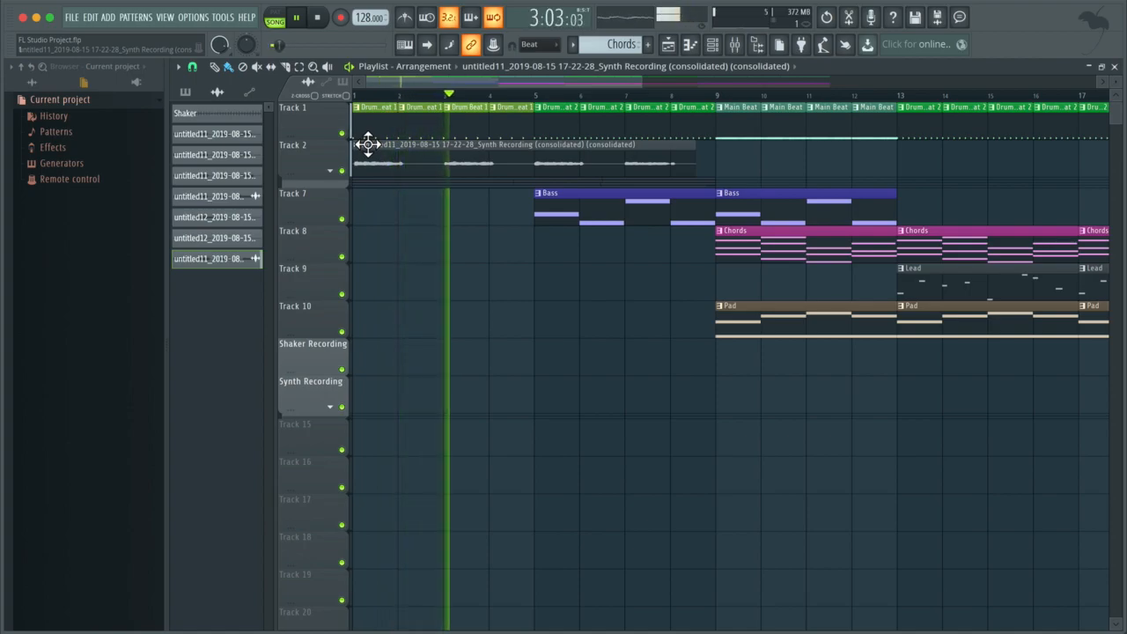
pyautogui.press('space')
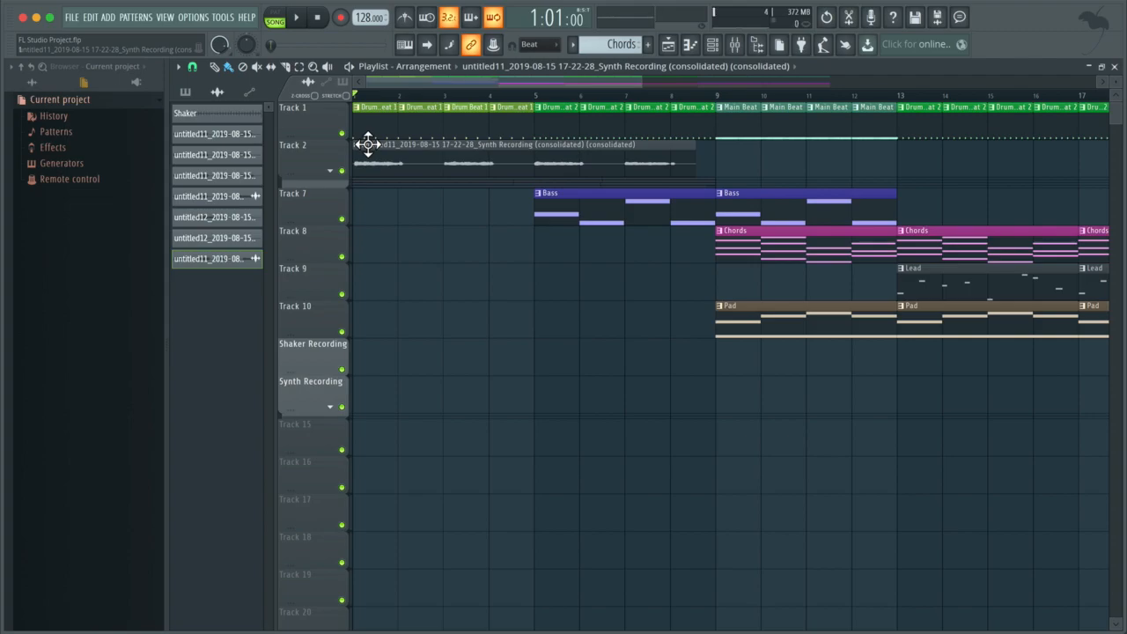
pyautogui.press('space')
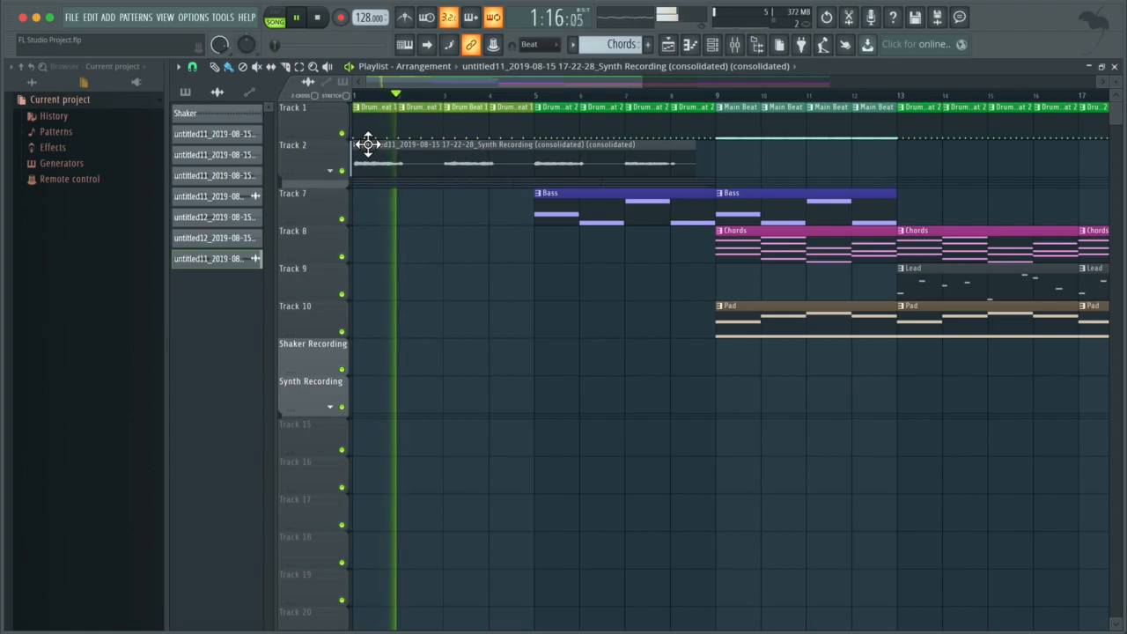
pyautogui.press('space')
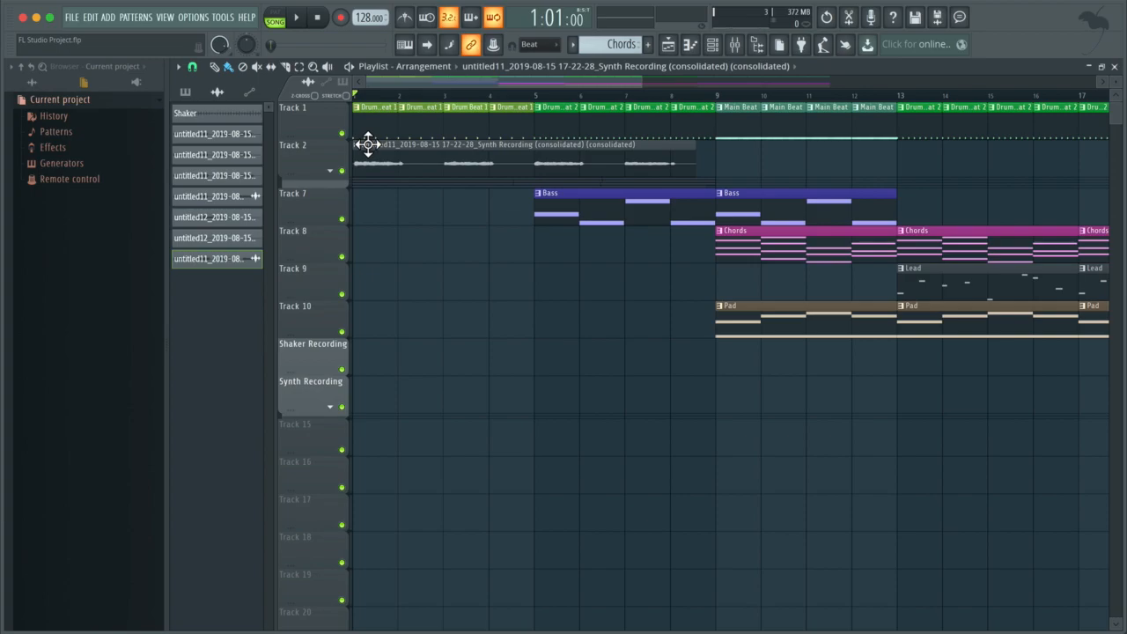
pyautogui.keyDown('ctrl'); pyautogui.scroll(8, 369, 143); pyautogui.keyUp('ctrl')
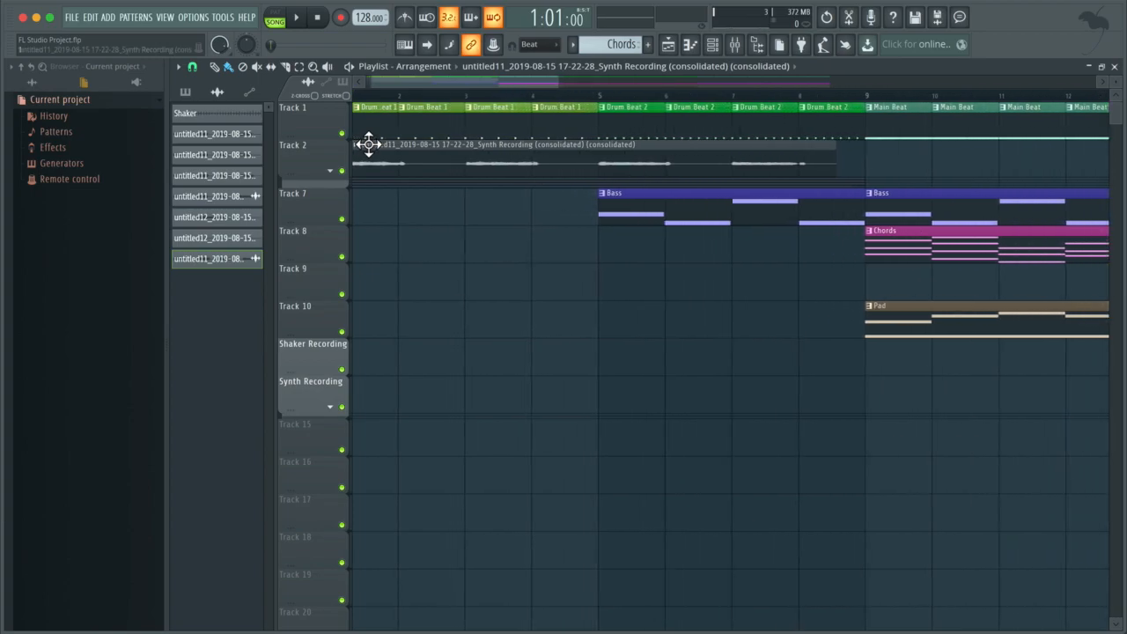
pyautogui.keyDown('ctrl'); pyautogui.scroll(5, 286, 160); pyautogui.keyUp('ctrl')
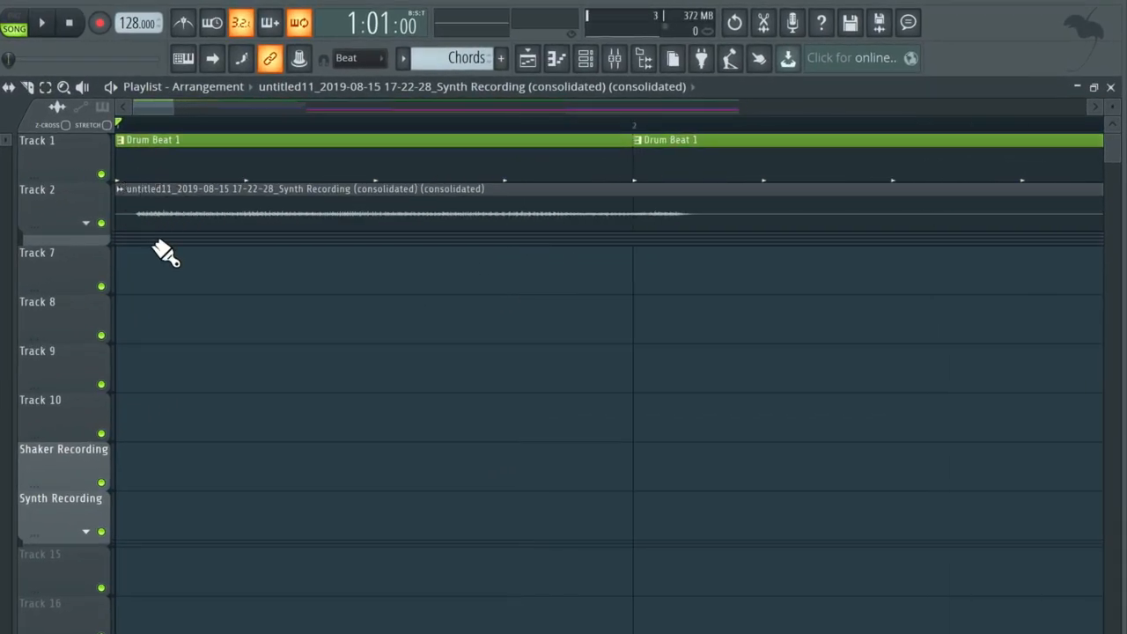
pyautogui.press('space')
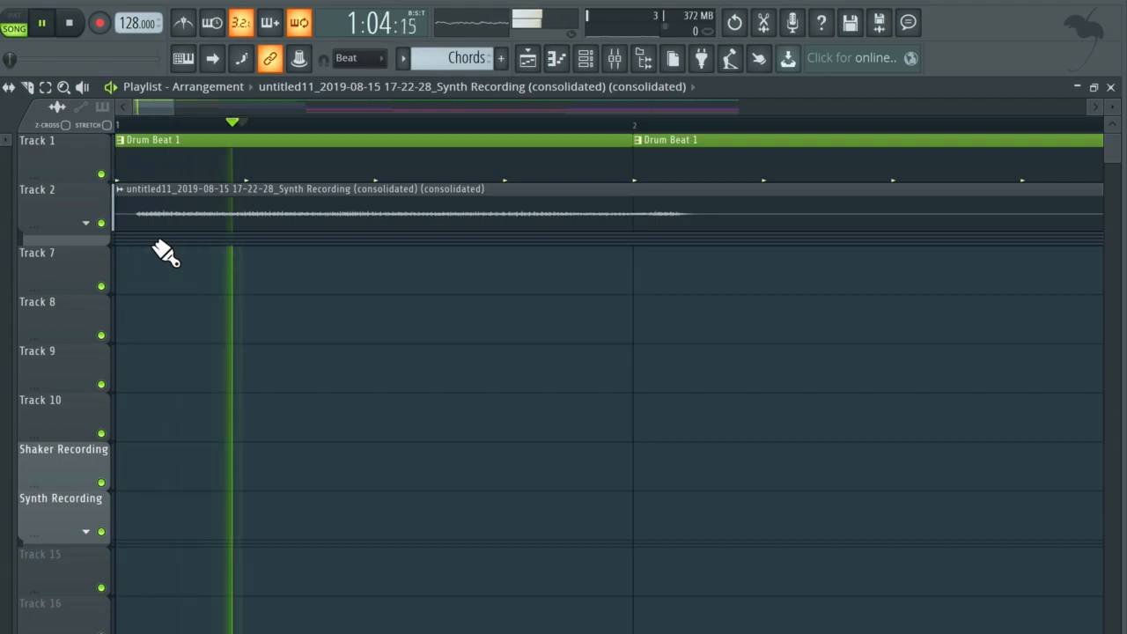
pyautogui.press('space')
pyautogui.press('space')
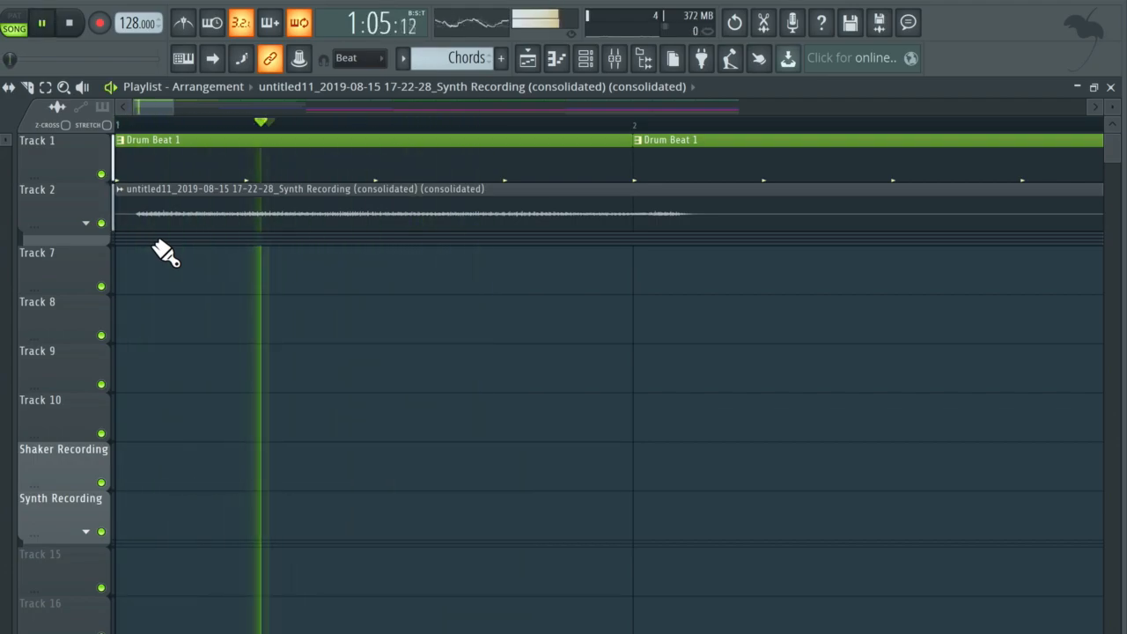
pyautogui.press('space')
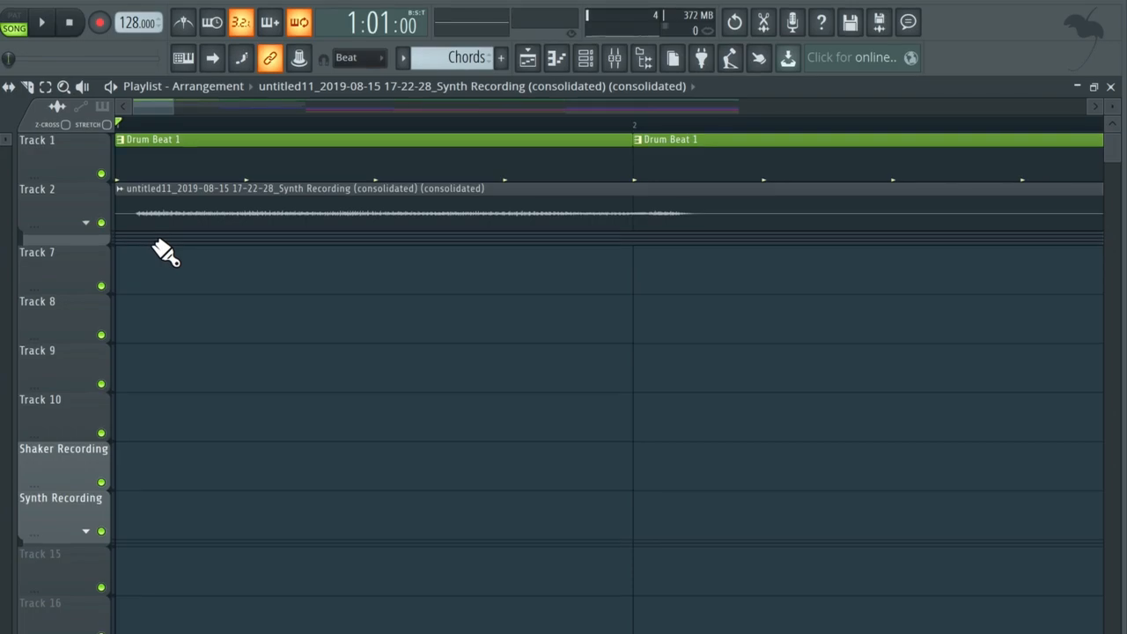
# Slice the Track 2 synth recording in the silence after its first note, about a third into bar 2.
pyautogui.click(31, 87)
pyautogui.press('space')
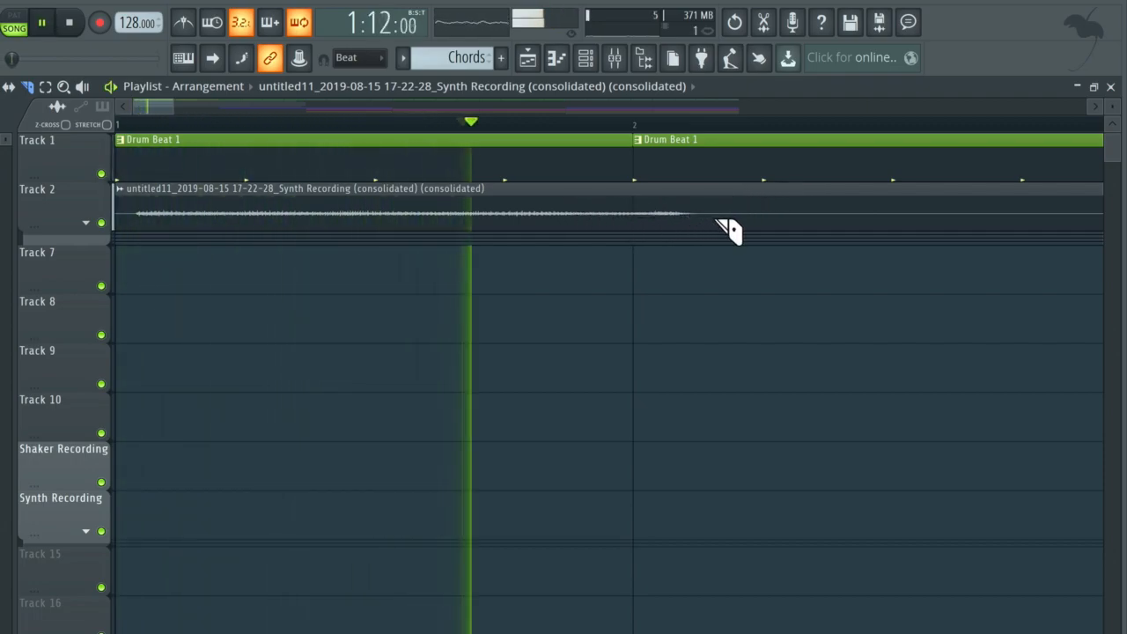
pyautogui.press('space')
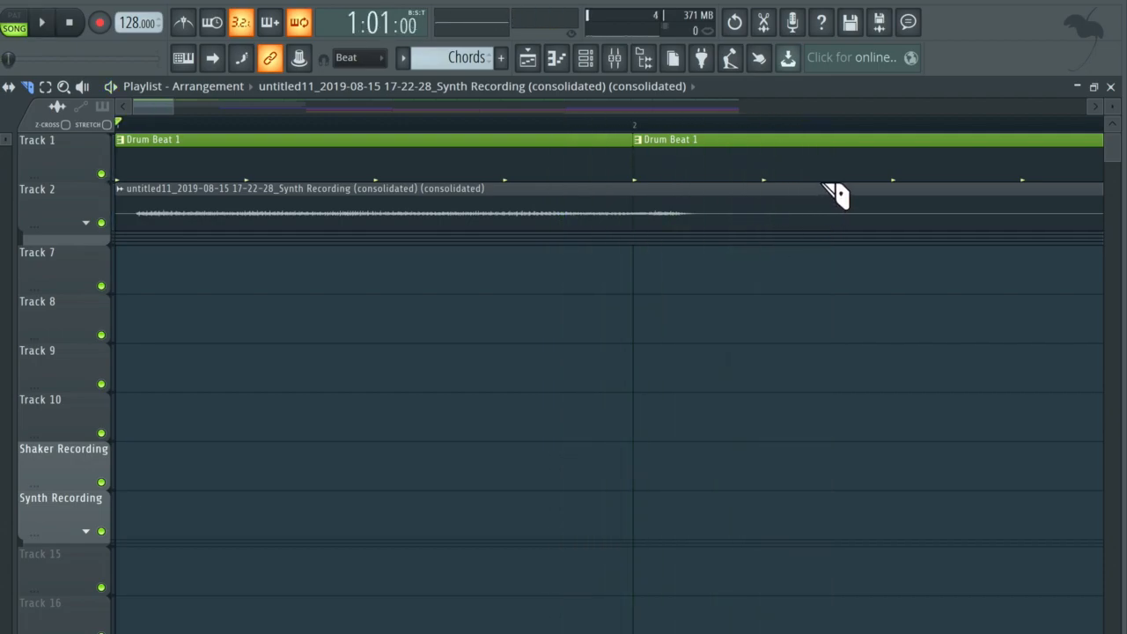
pyautogui.moveTo(823, 184); pyautogui.dragTo(822, 226)
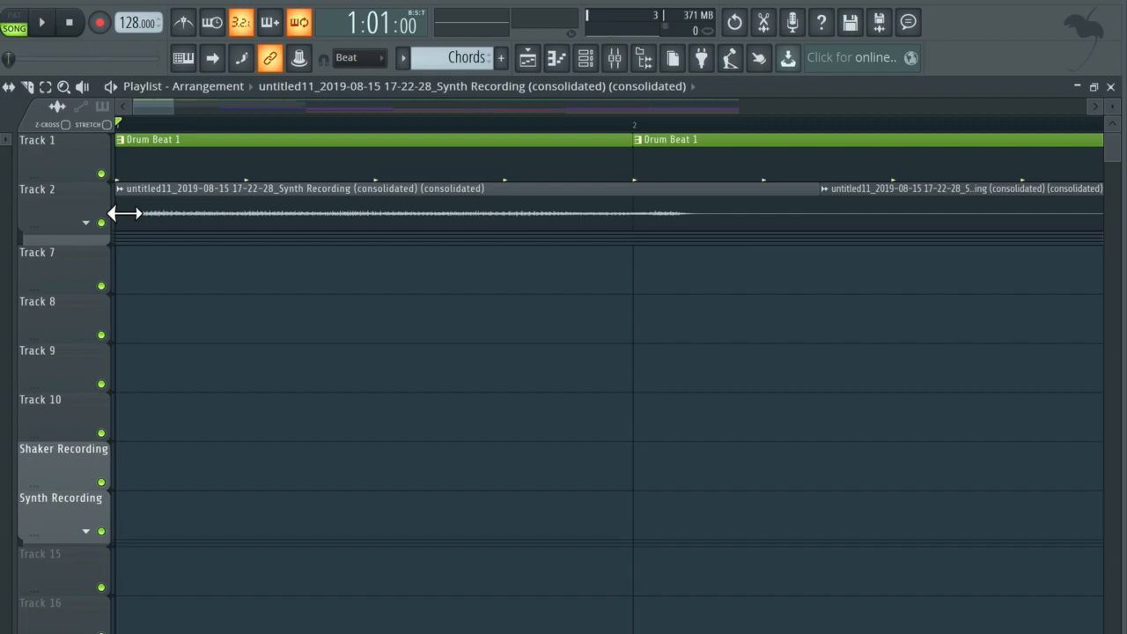
# Trim the silence from the start of the first Track 2 slice, right up to where the waveform begins.
pyautogui.moveTo(124, 214); pyautogui.dragTo(104, 230)
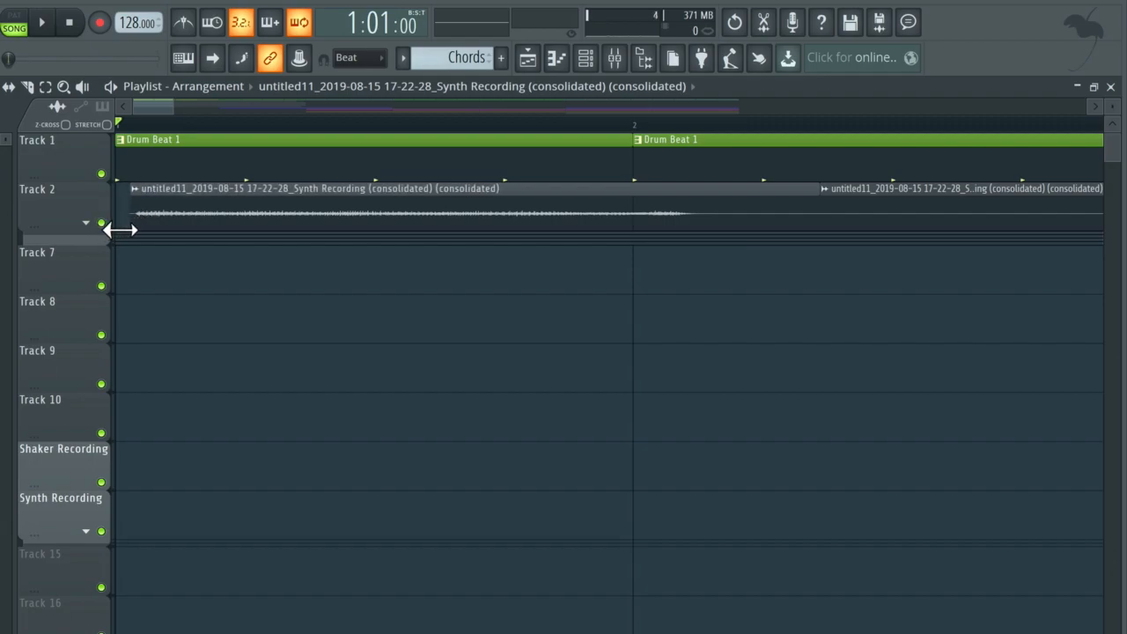
pyautogui.moveTo(104, 230); pyautogui.dragTo(115, 229)
pyautogui.scroll(6, 123, 232)
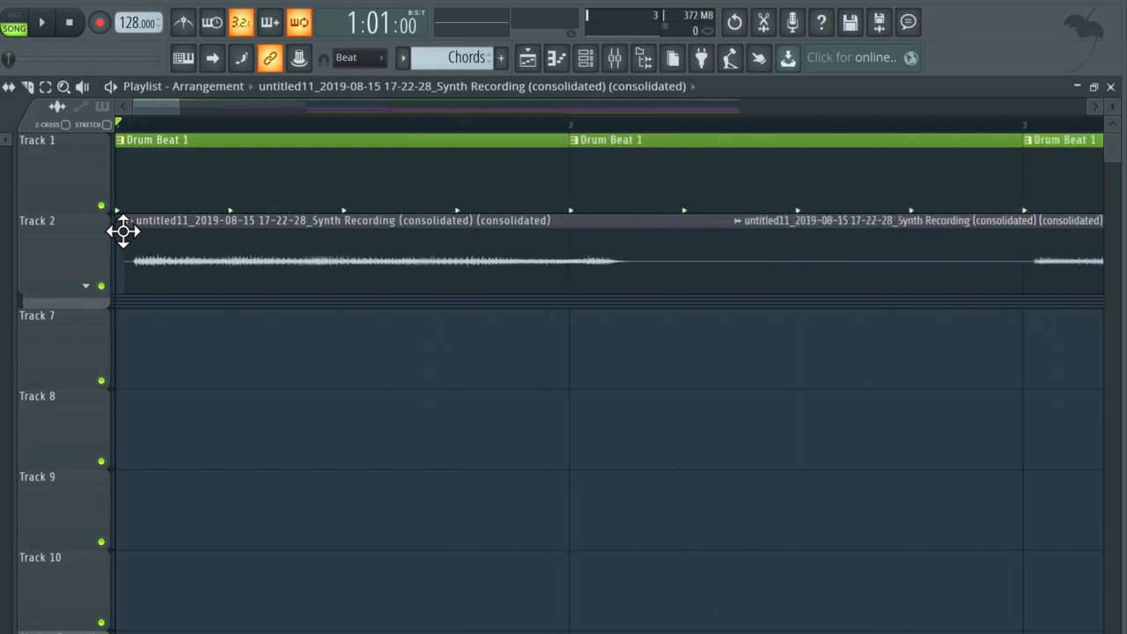
pyautogui.scroll(3, 176, 190)
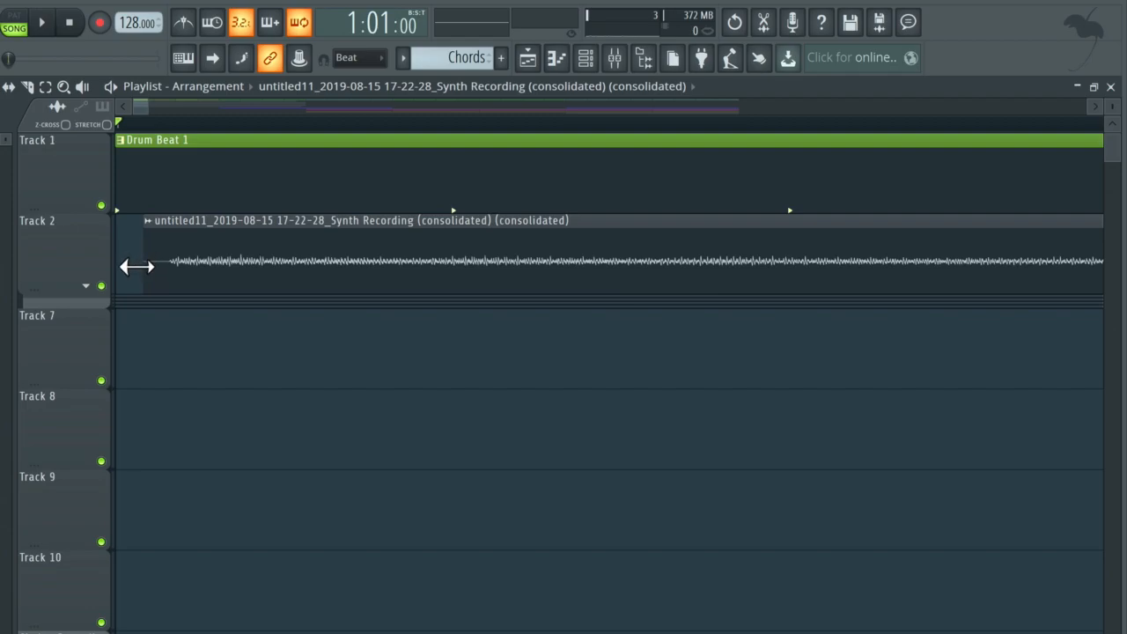
pyautogui.moveTo(136, 266); pyautogui.dragTo(154, 280)
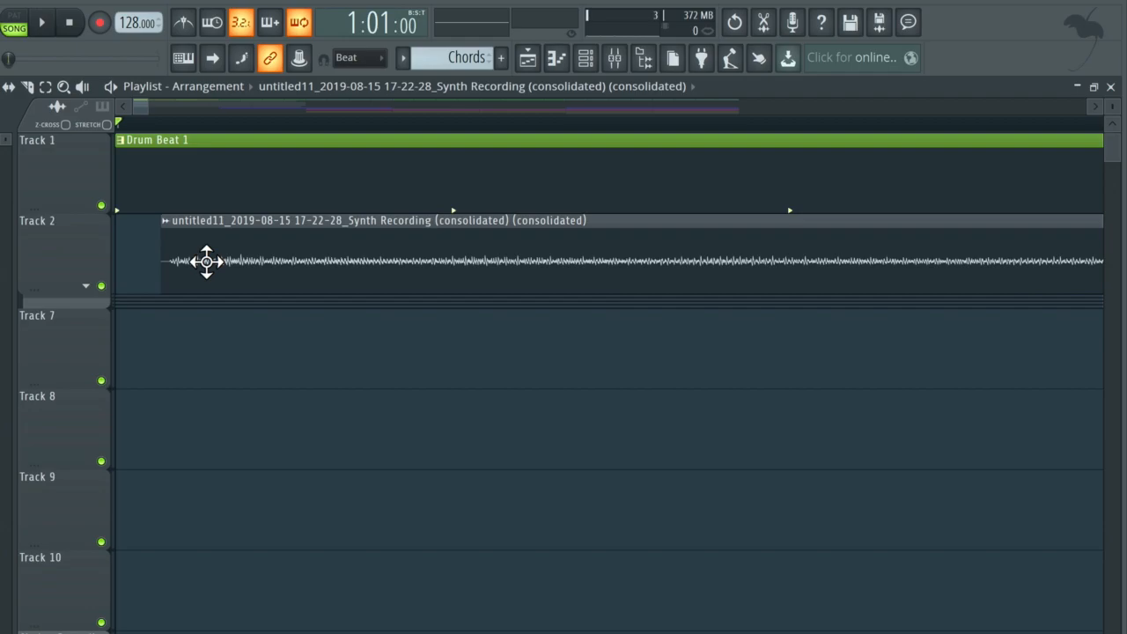
# Move the trimmed first slice to the start of bar 1 and play it back to check the timing.
pyautogui.moveTo(206, 262); pyautogui.dragTo(191, 261)
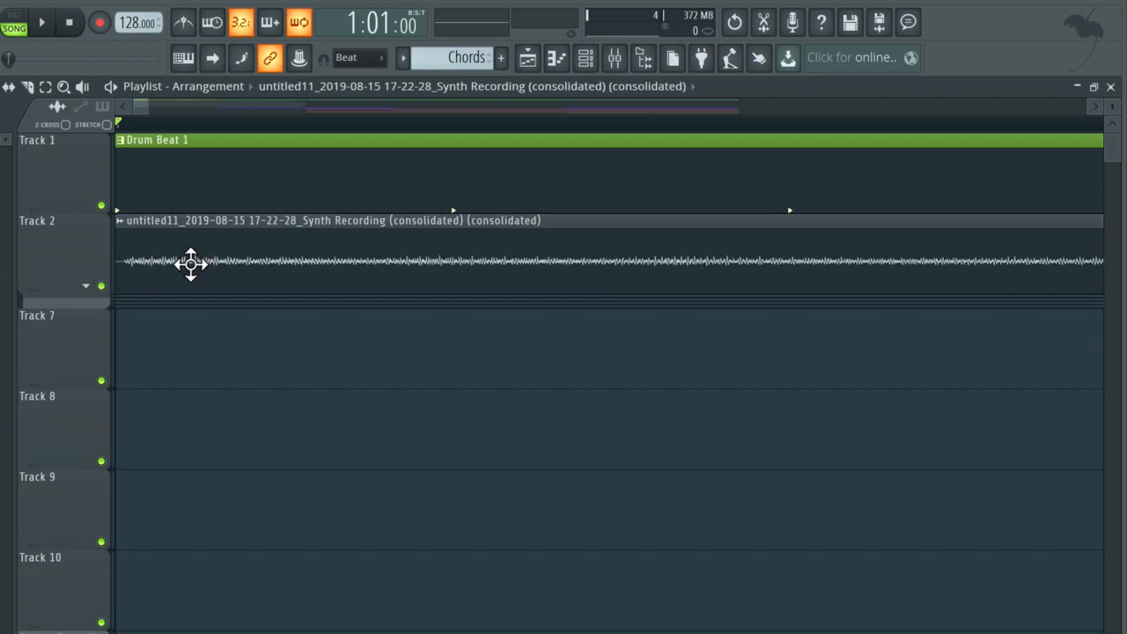
pyautogui.press('space')
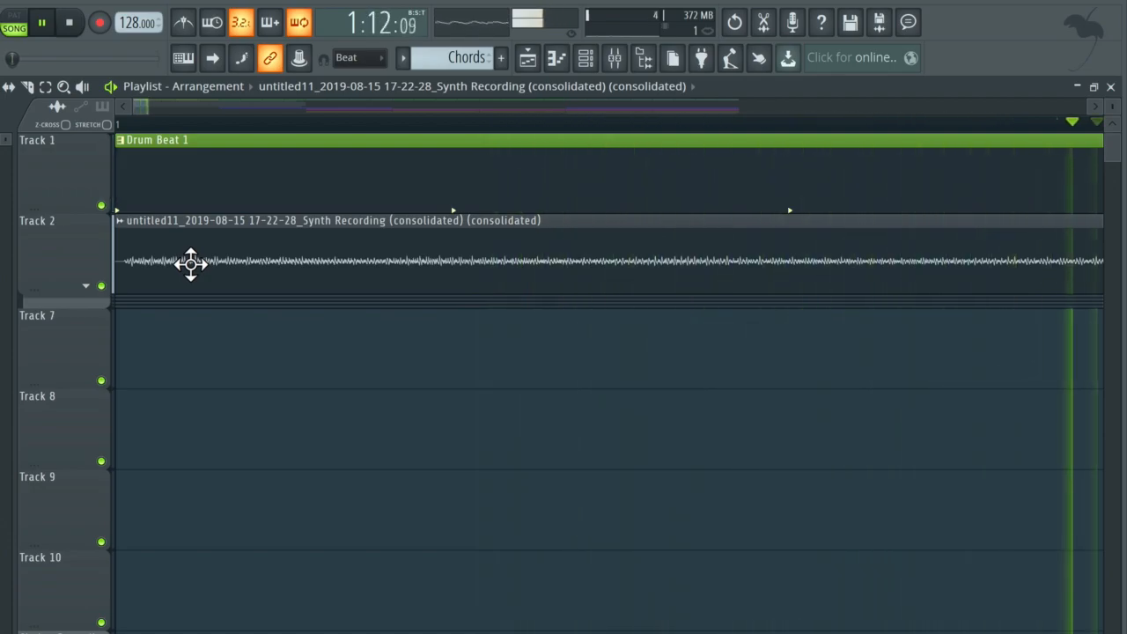
pyautogui.press('space')
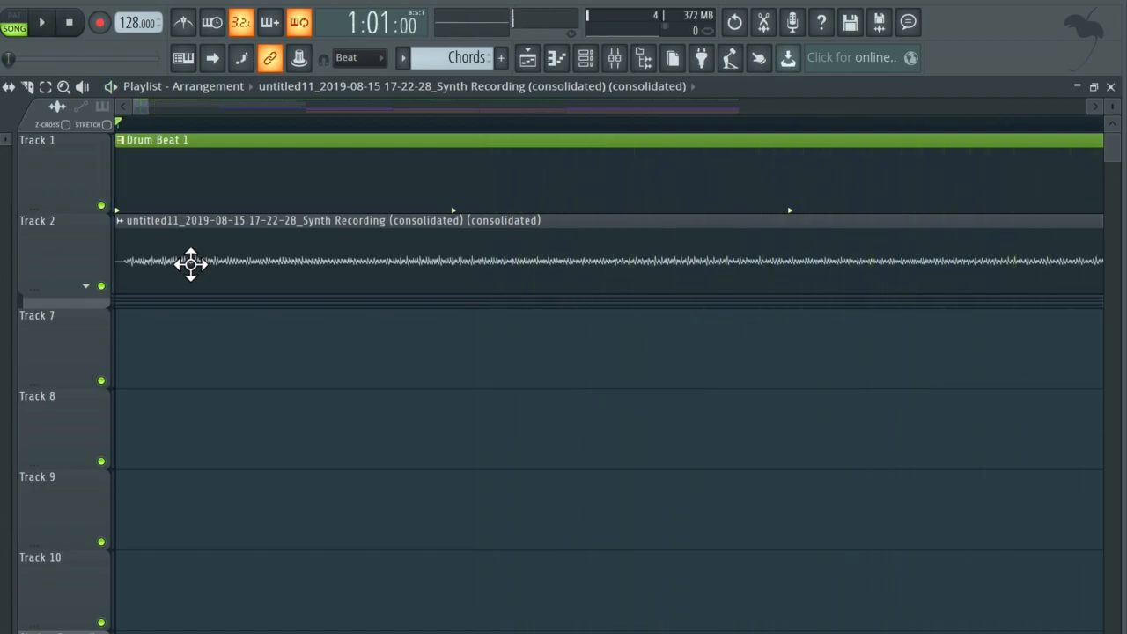
# Slice the remaining Track 2 recording in the silence within bar 4, and shift the second slice so its note starts on bar 3.
pyautogui.scroll(-6, 192, 262)
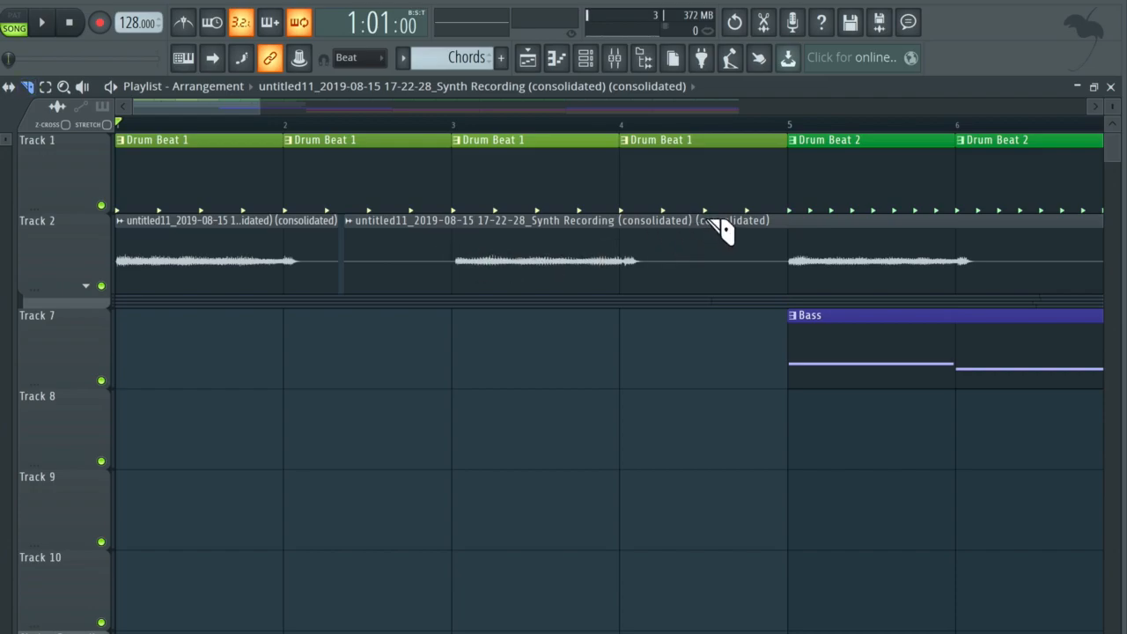
pyautogui.moveTo(710, 220); pyautogui.dragTo(707, 284)
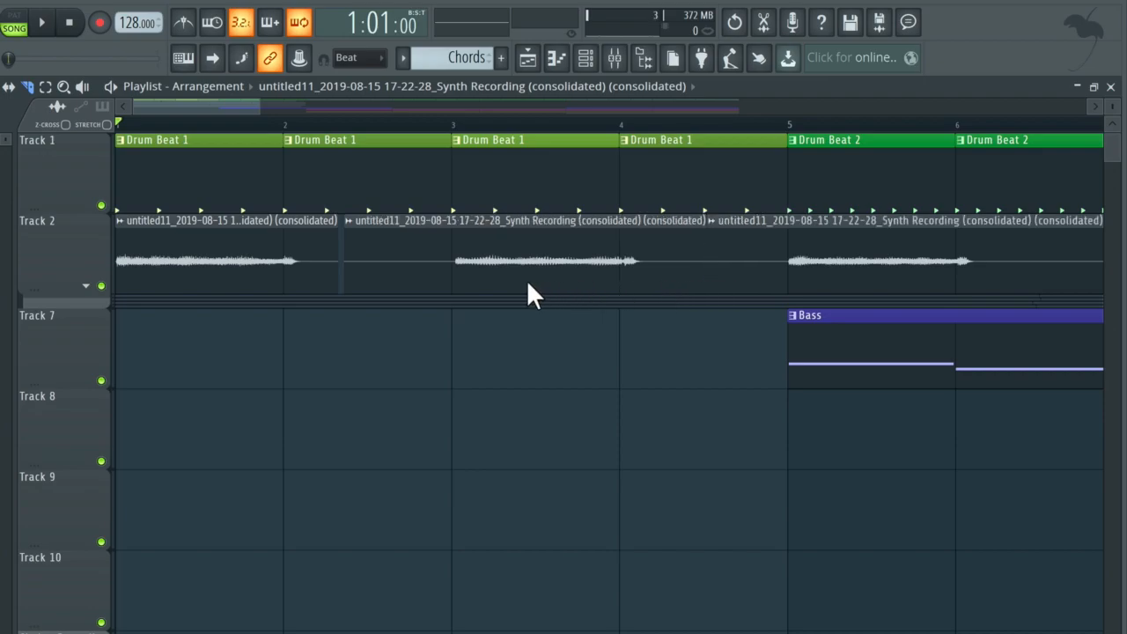
pyautogui.press('b')
pyautogui.keyDown('ctrl'); pyautogui.scroll(4, 458, 158); pyautogui.keyUp('ctrl')
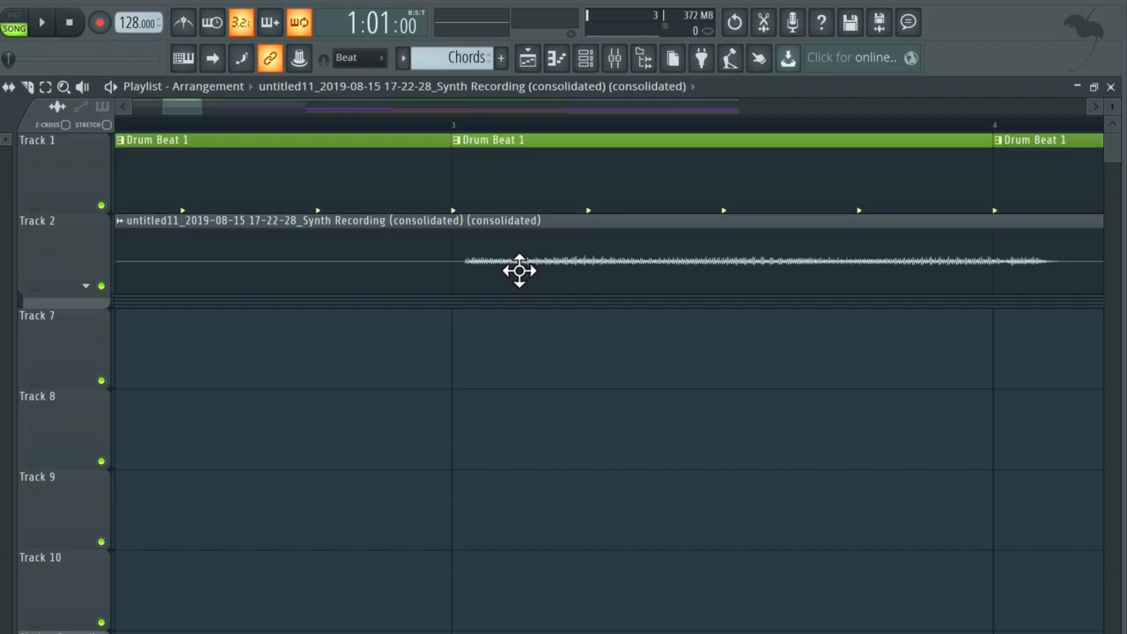
pyautogui.moveTo(520, 271); pyautogui.dragTo(511, 271)
# Play the arrangement from the start to hear the realigned synth slices against the drums and bass.
pyautogui.scroll(-6, 512, 270)
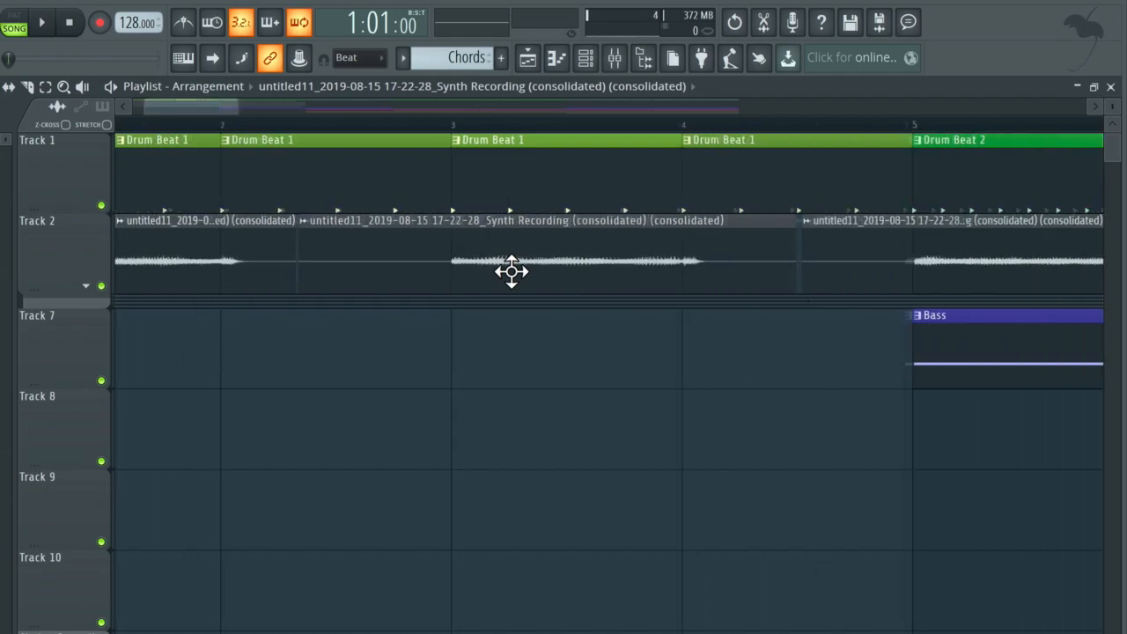
pyautogui.scroll(-1, 511, 271)
pyautogui.press('space')
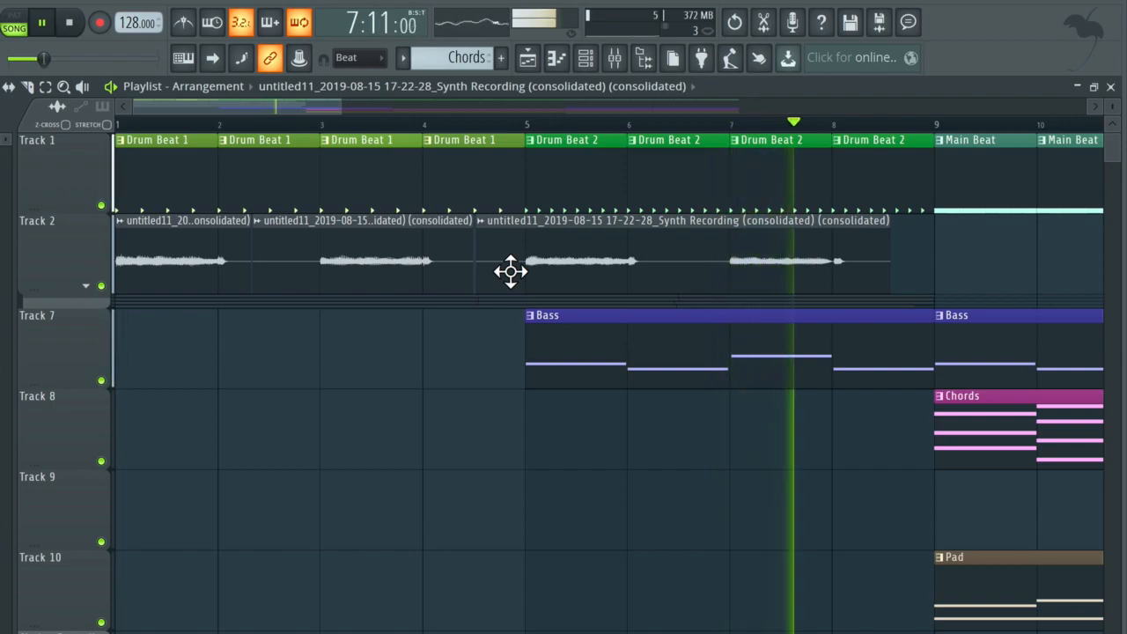
pyautogui.press('space')
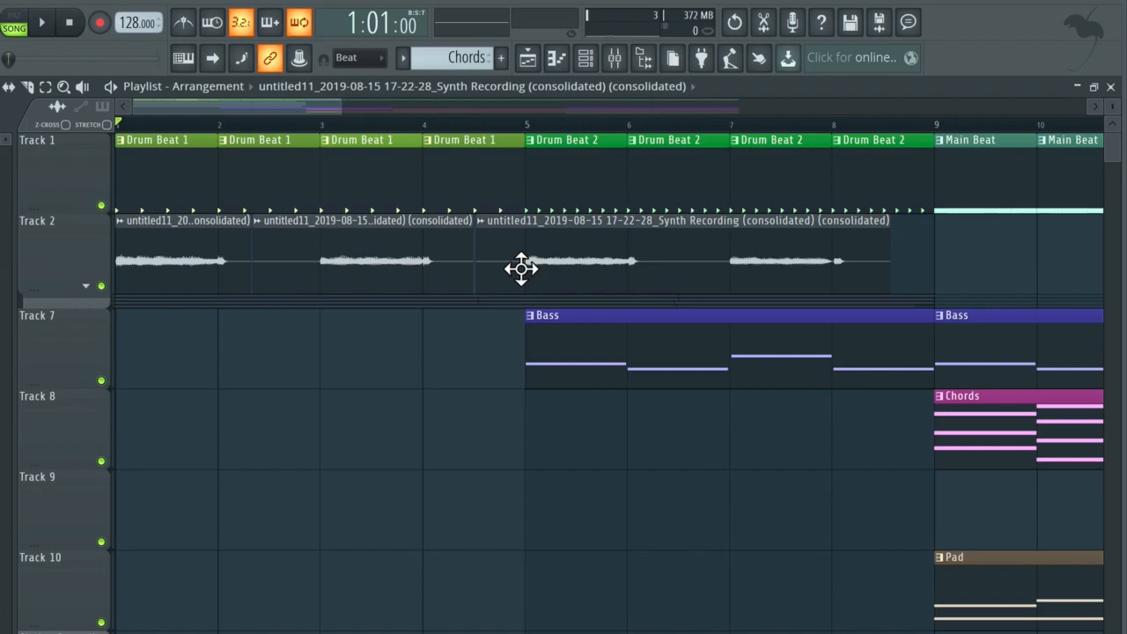
# Select all three synth slices on Track 2 and consolidate them from the selection start.
pyautogui.click(521, 269)
pyautogui.click(396, 264)
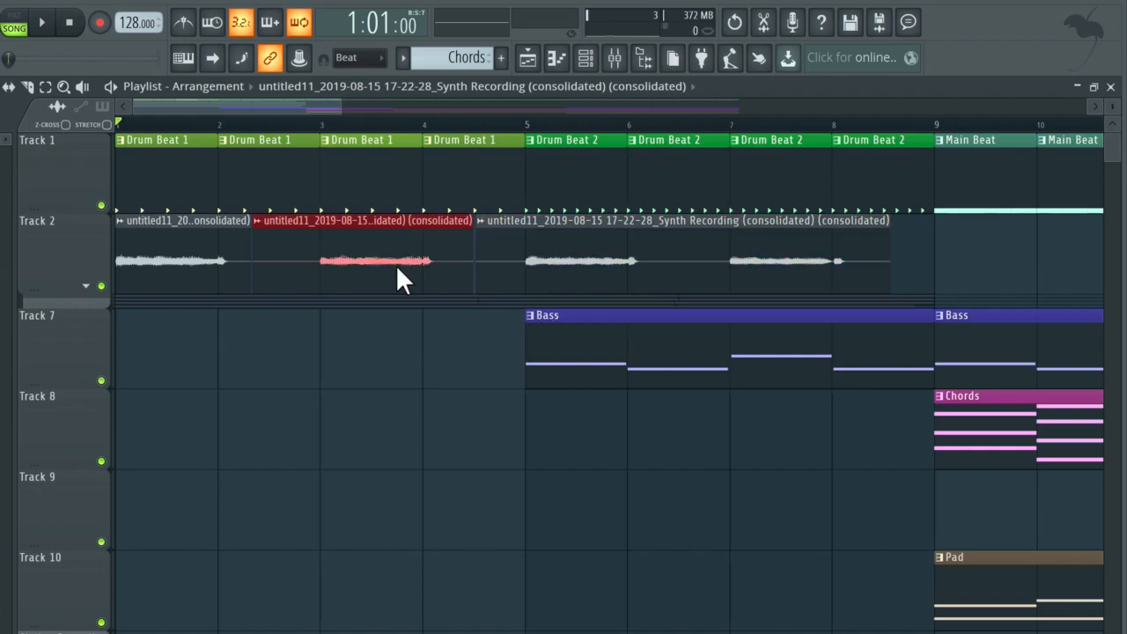
pyautogui.keyDown('shift'); pyautogui.click(522, 258); pyautogui.keyUp('shift')
pyautogui.keyDown('shift'); pyautogui.click(225, 262); pyautogui.keyUp('shift')
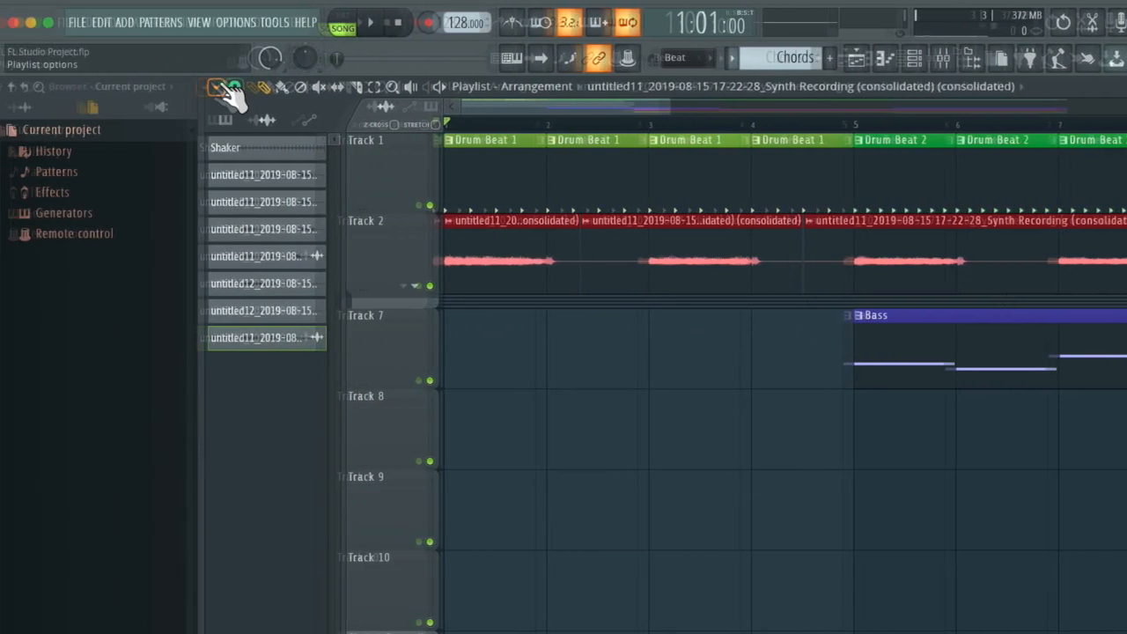
pyautogui.click(232, 88)
pyautogui.moveTo(266, 125)
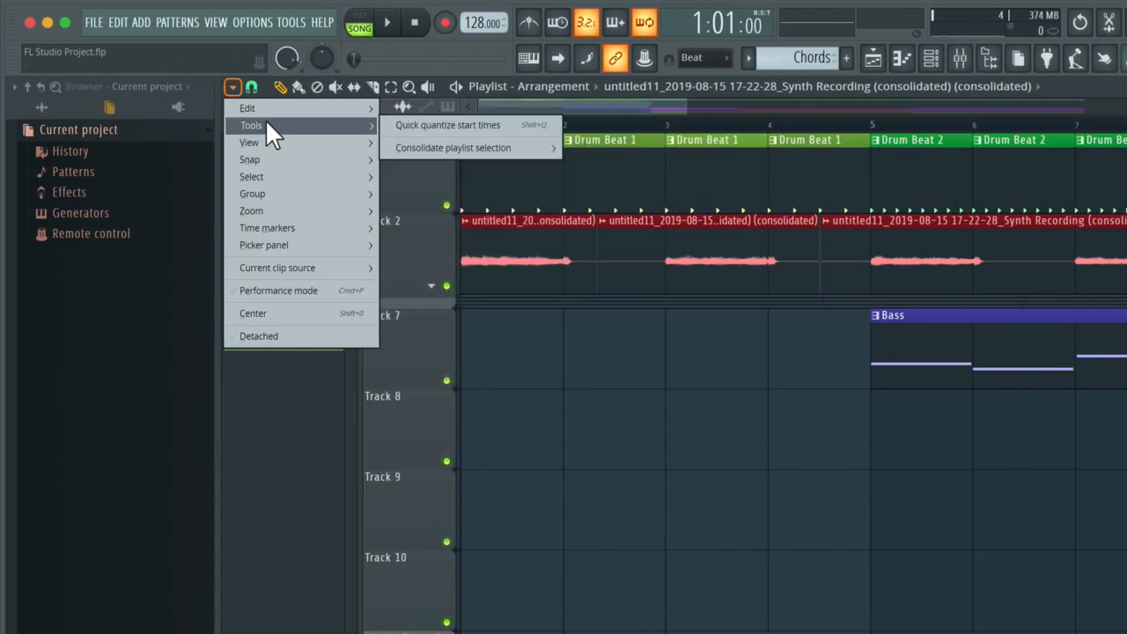
pyautogui.moveTo(451, 150)
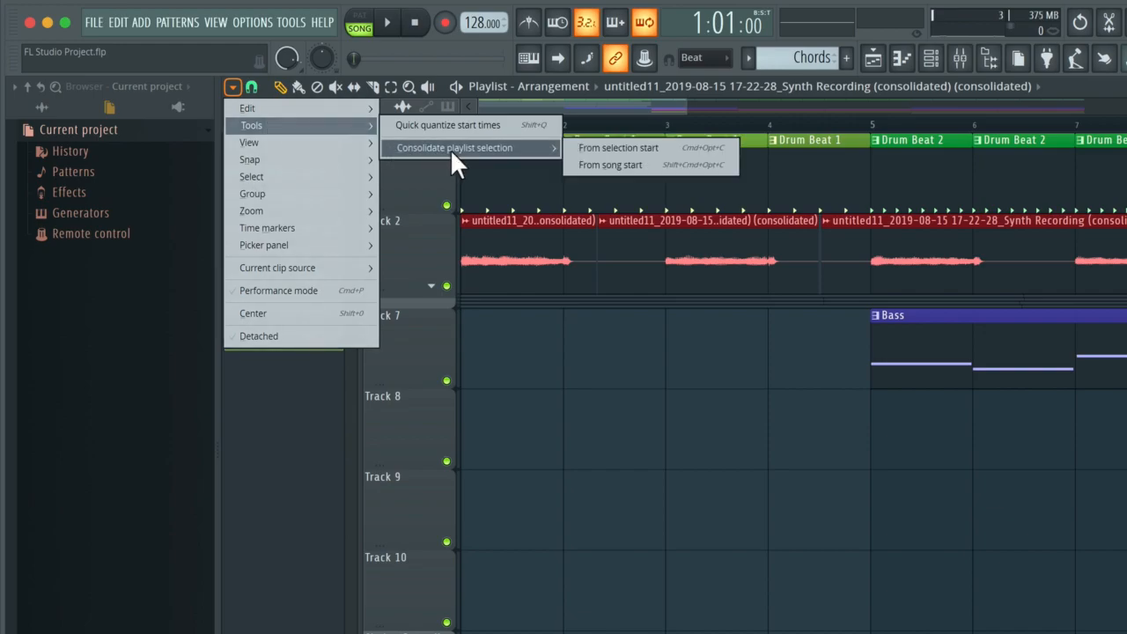
pyautogui.click(632, 148)
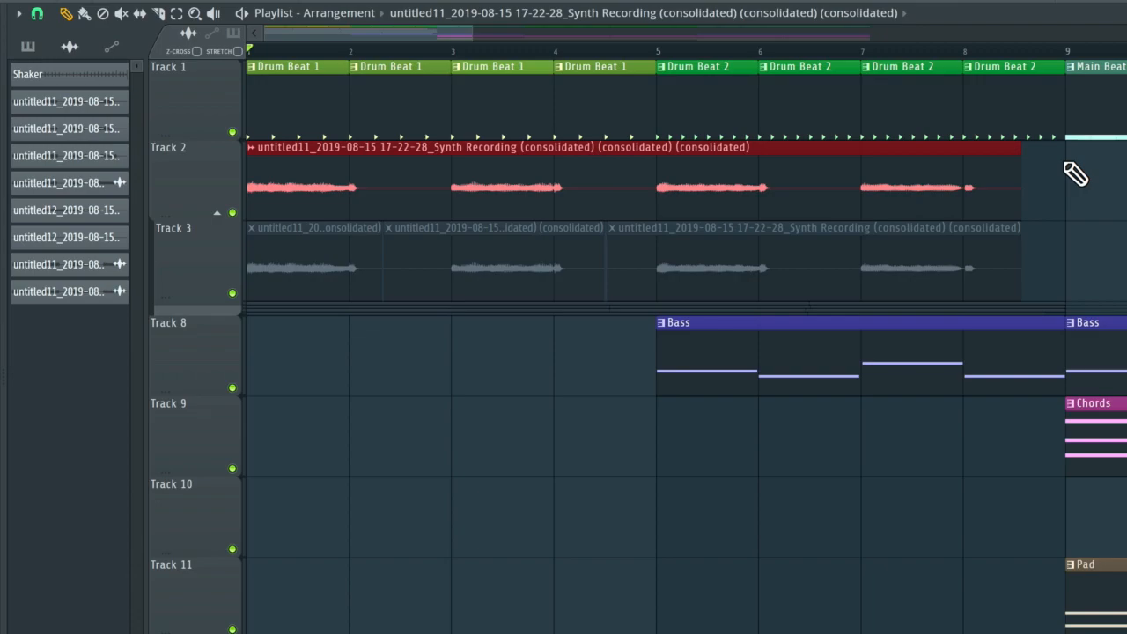
# Undo the consolidation of the three Track 2 slices.
pyautogui.hotkey('ctrl', 'z')
pyautogui.press('Return')
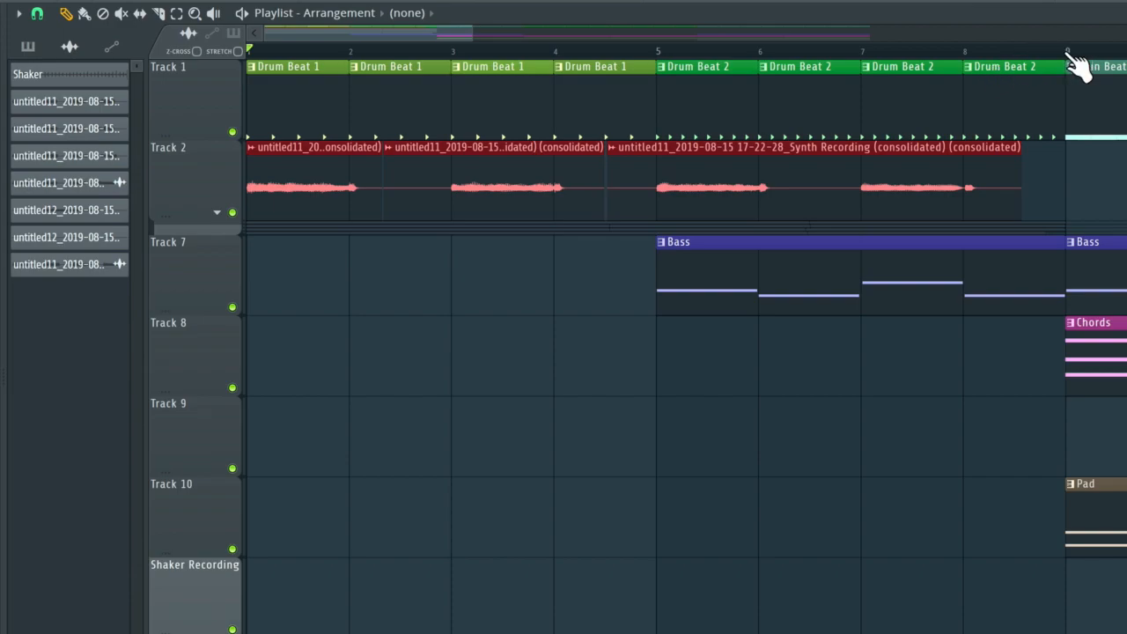
# Make a time selection over bars 1 to 8 and select only the three synth slices on Track 2.
pyautogui.moveTo(1070, 62); pyautogui.dragTo(297, 76)
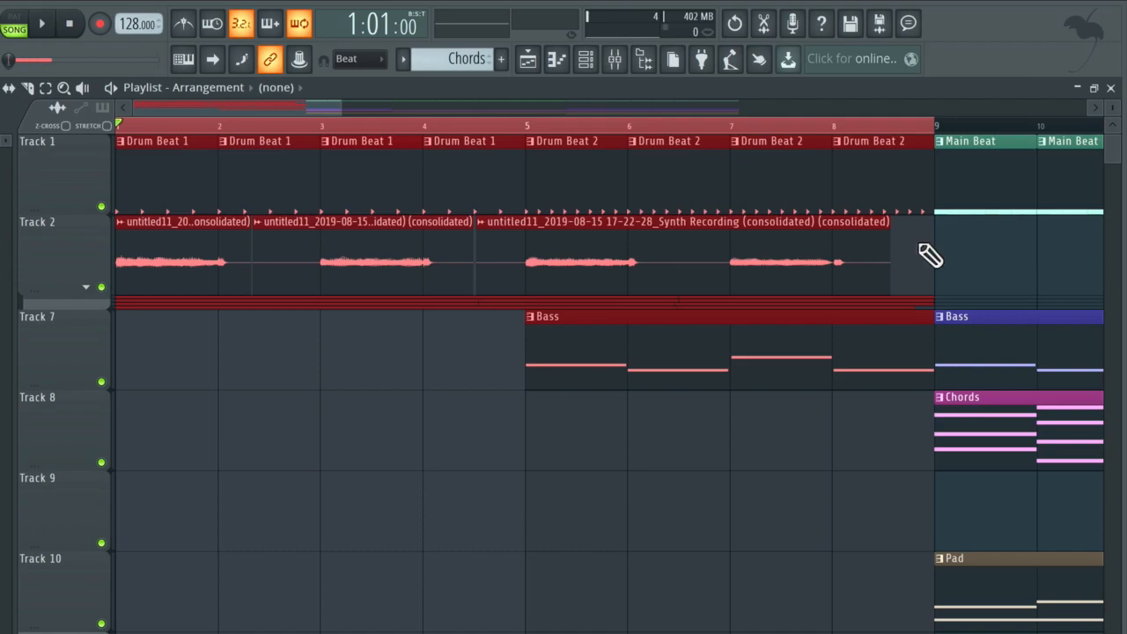
pyautogui.keyDown('ctrl'); pyautogui.click(980, 243); pyautogui.keyUp('ctrl')
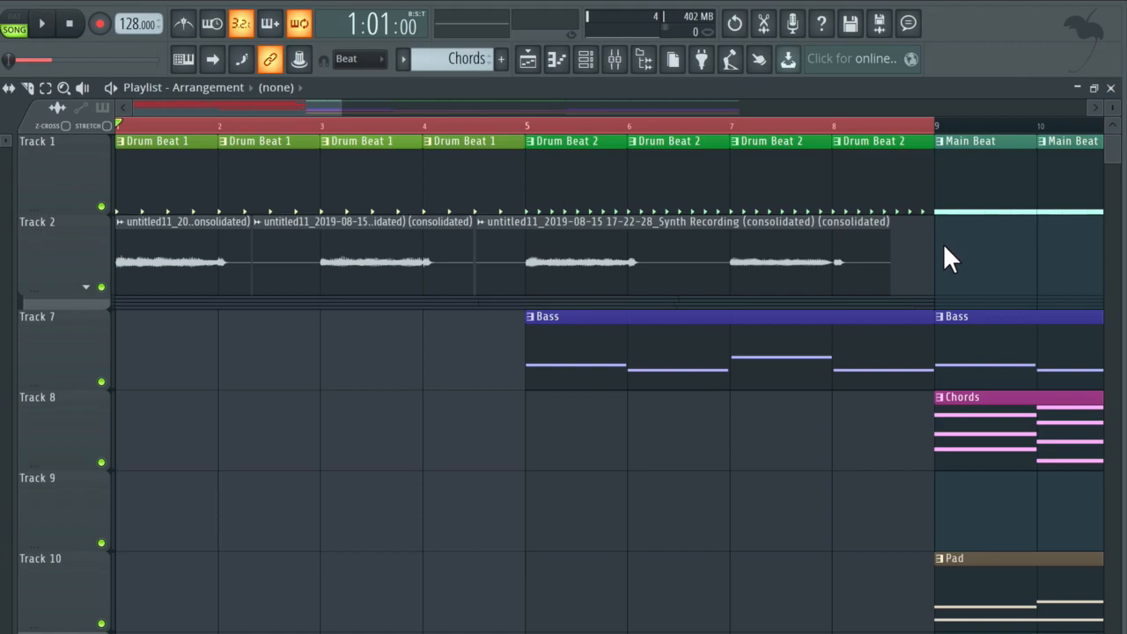
pyautogui.moveTo(943, 244); pyautogui.dragTo(203, 248)
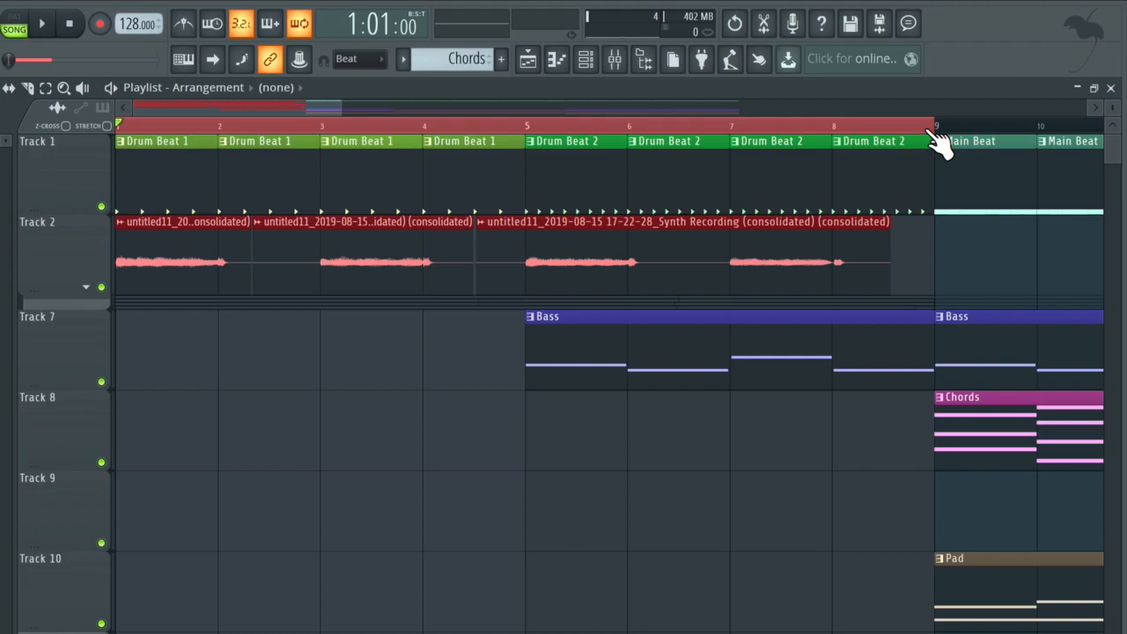
# Consolidate the selected Track 2 slices from the selection start and render them across the eight-bar time selection.
pyautogui.click(12, 89)
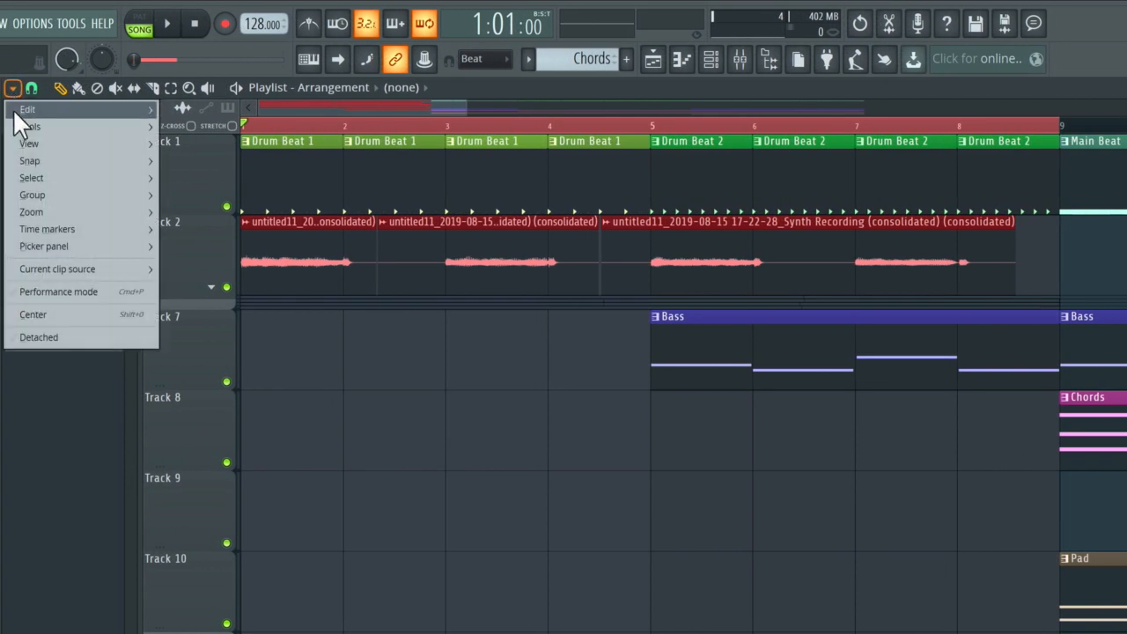
pyautogui.moveTo(31, 128)
pyautogui.moveTo(250, 152)
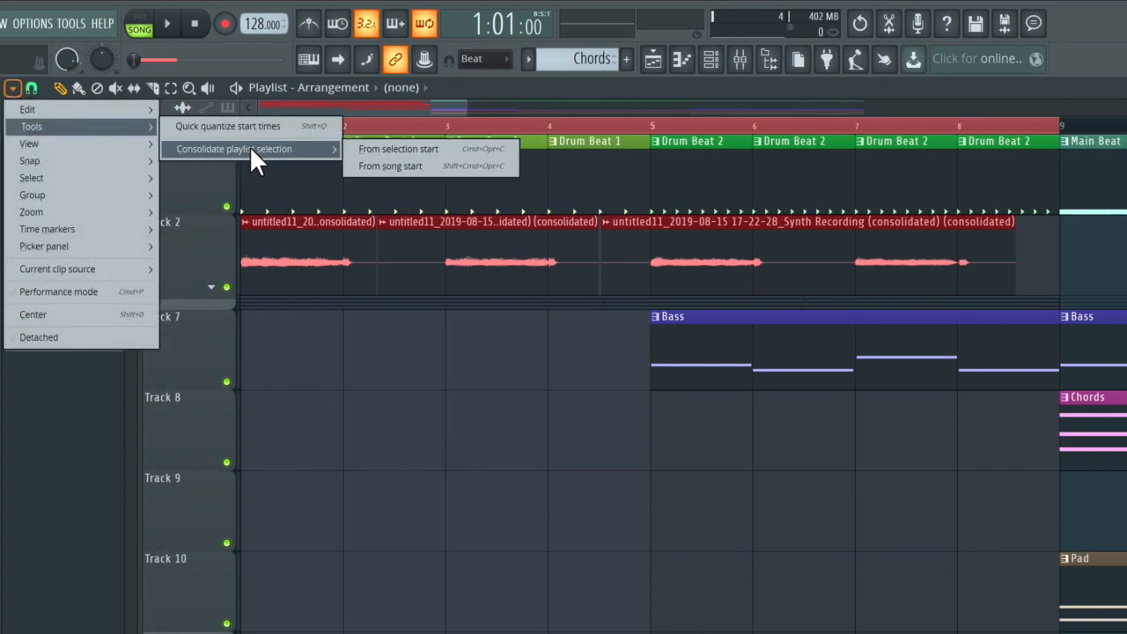
pyautogui.click(465, 147)
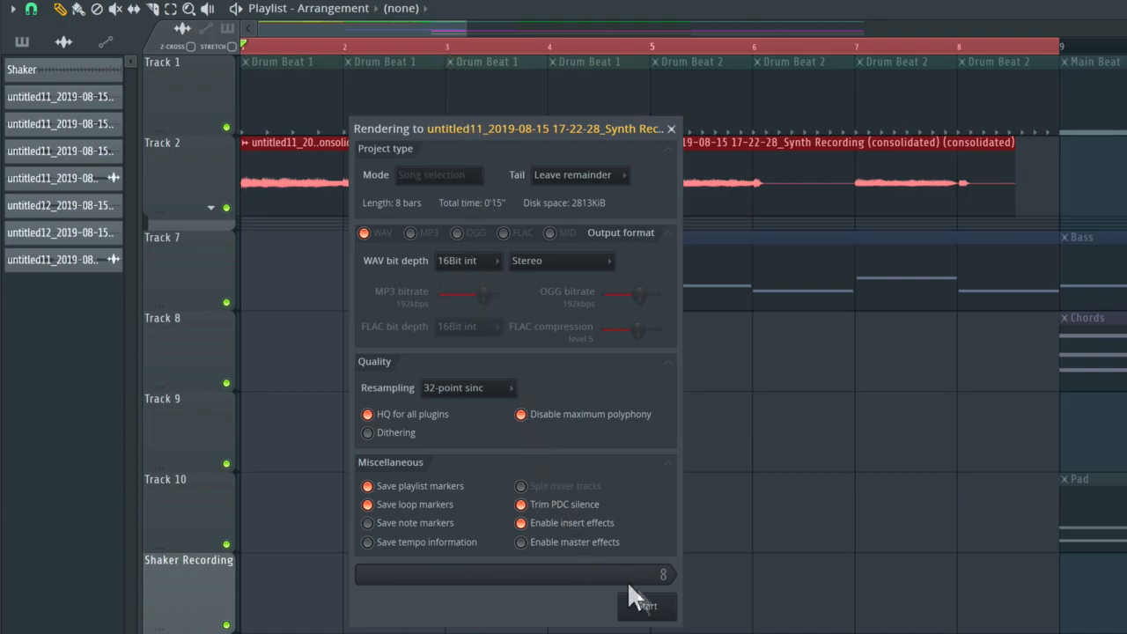
pyautogui.click(669, 617)
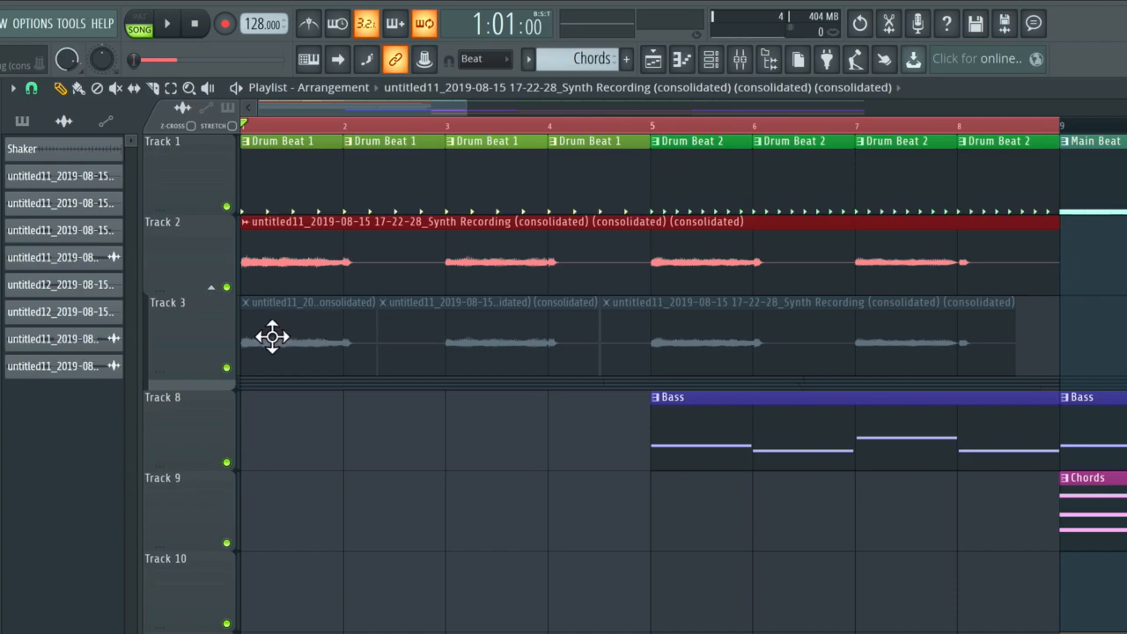
# Collapse the track group under Track 2, then deselect the new consolidated clip and make it the current clip source.
pyautogui.click(211, 288)
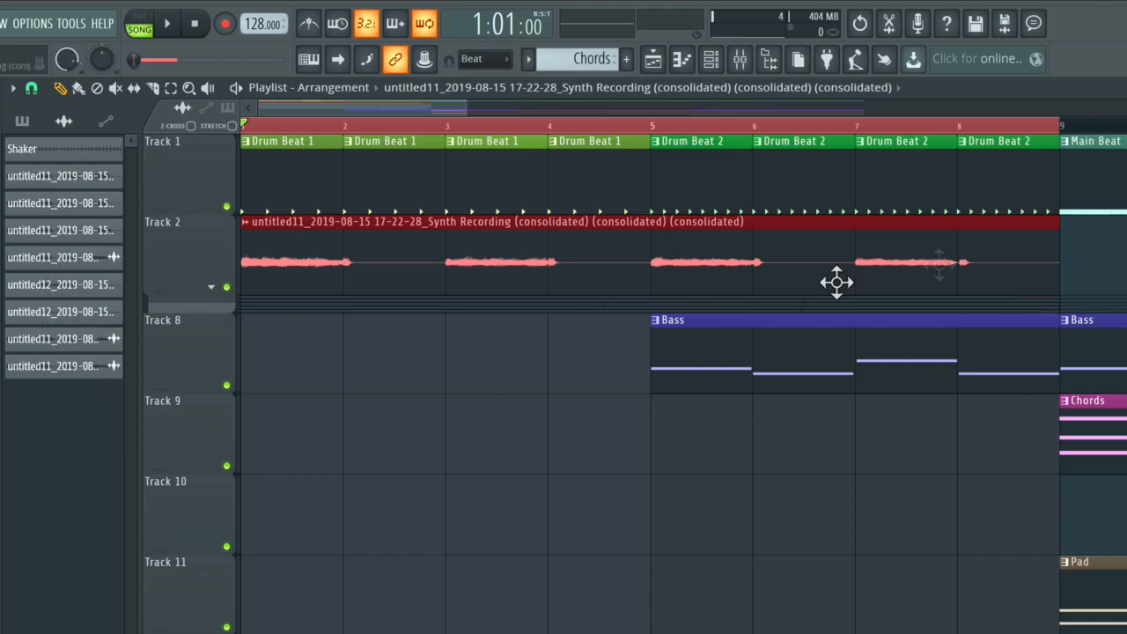
pyautogui.click(1110, 263)
pyautogui.click(690, 246)
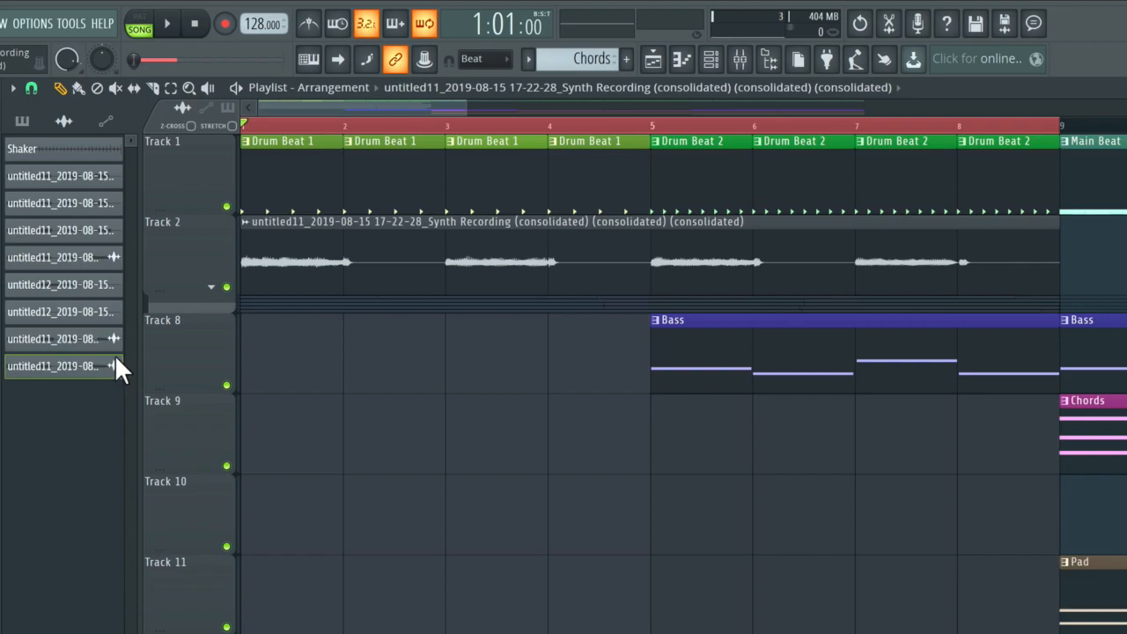
# Rename the newly consolidated audio clip as External Synth Final.
pyautogui.rightClick(64, 368)
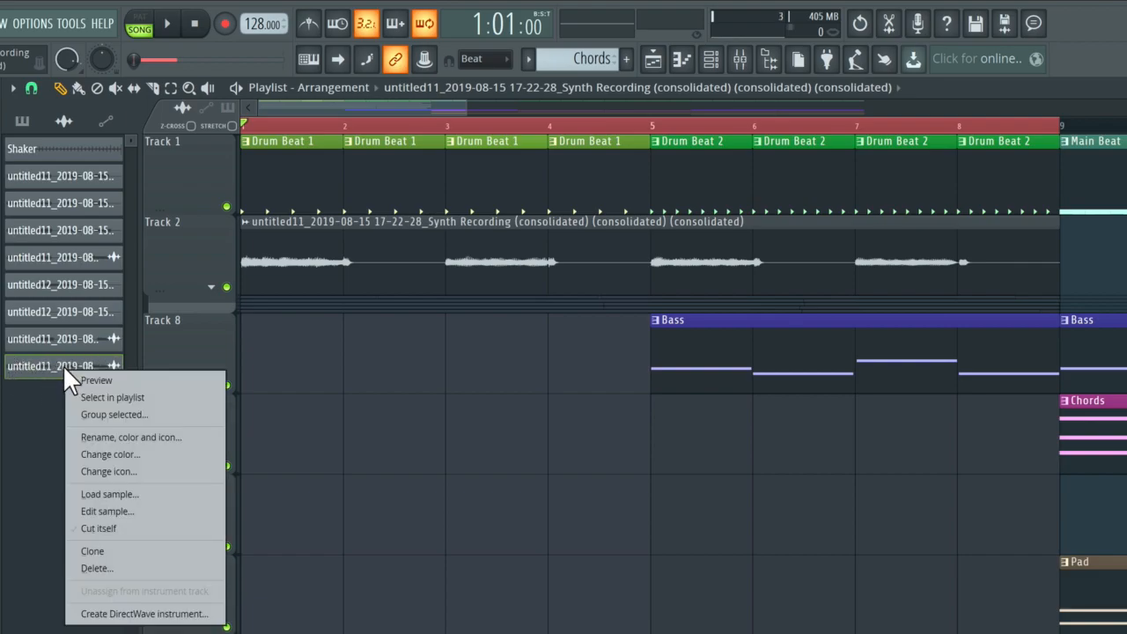
pyautogui.click(128, 437)
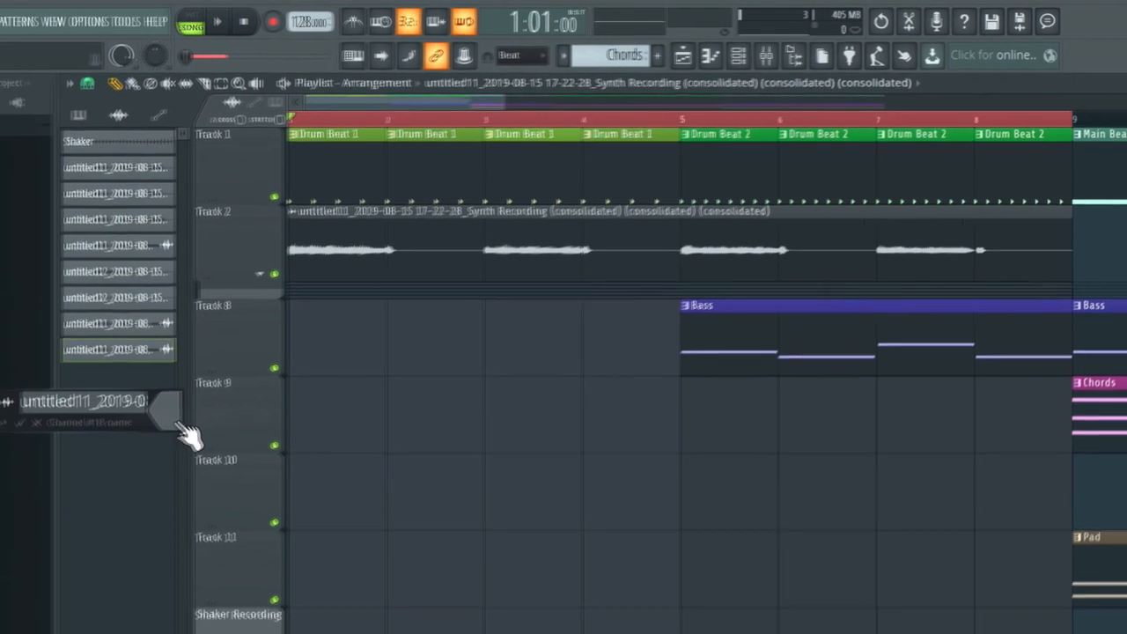
pyautogui.write('Exte')
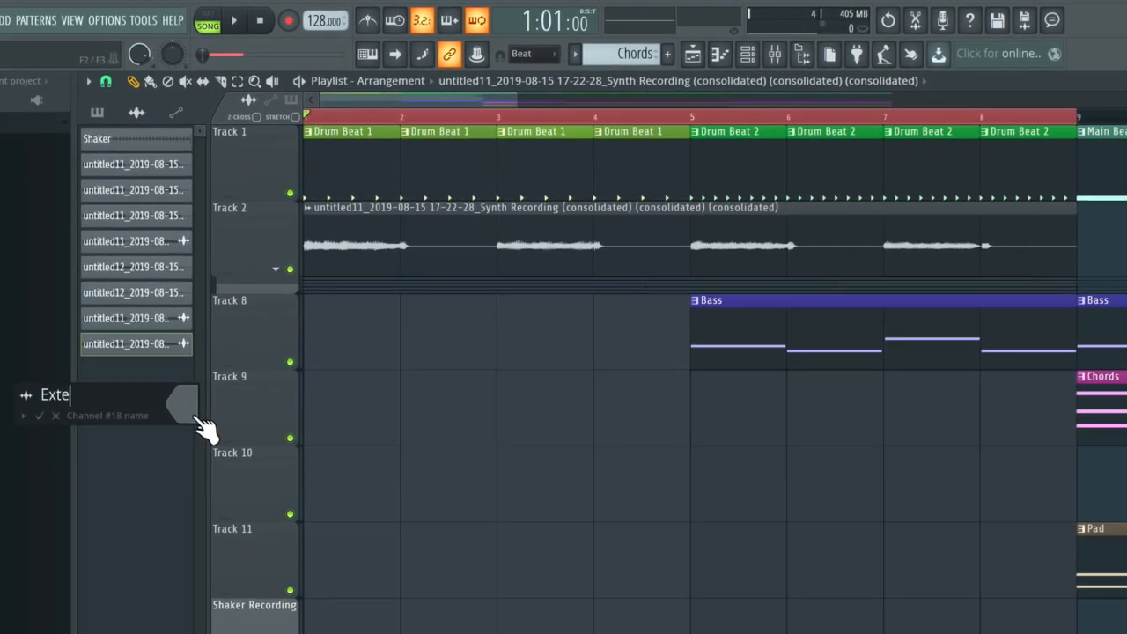
pyautogui.write('rnal Synth Final')
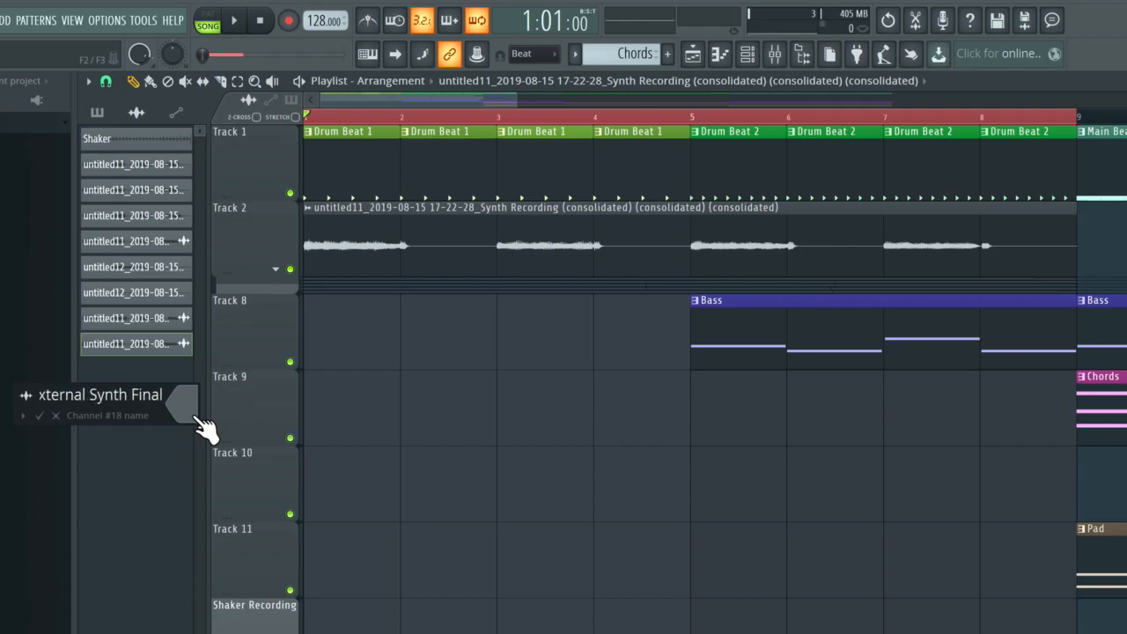
pyautogui.press('Return')
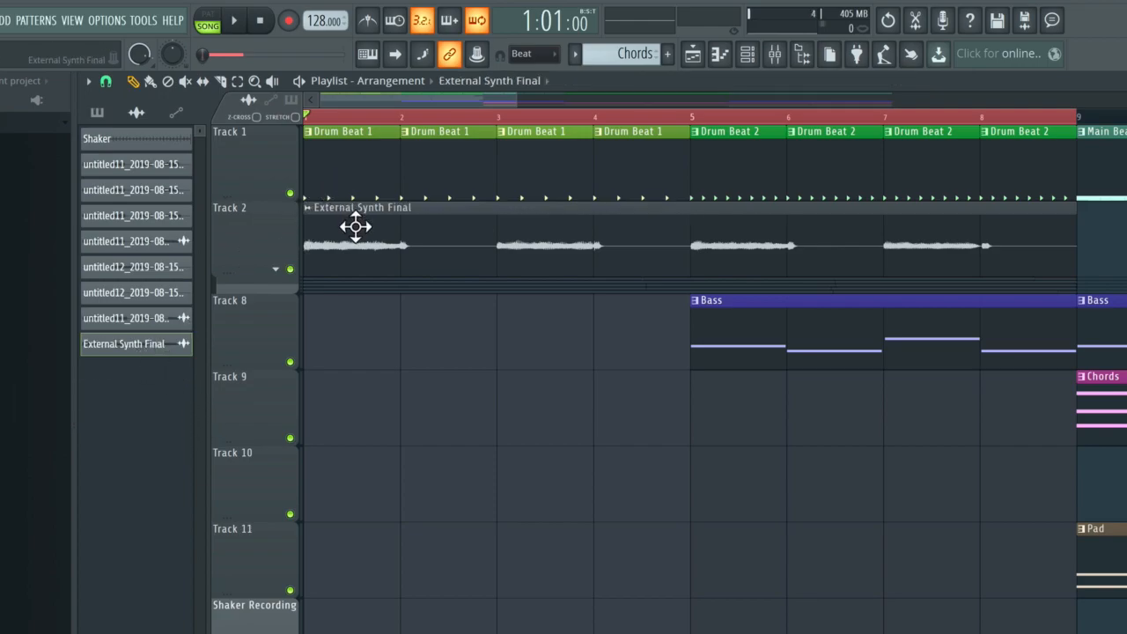
# Expand the track group under Track 2 and set the Channel rack filter to All to review the leftover recording channels.
pyautogui.click(746, 55)
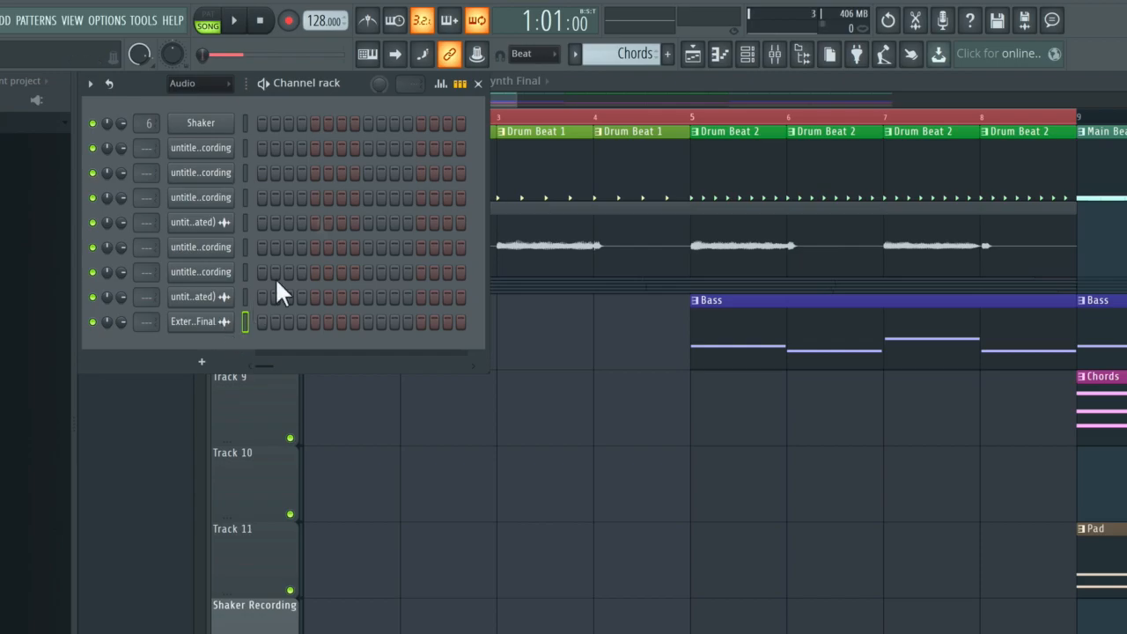
pyautogui.click(479, 84)
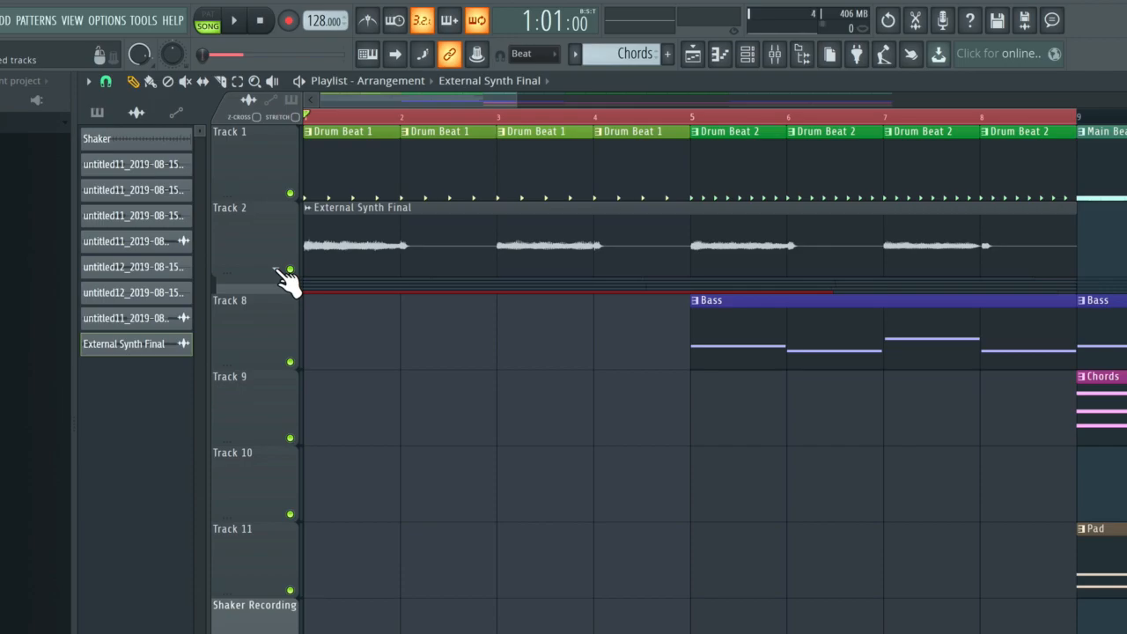
pyautogui.click(280, 271)
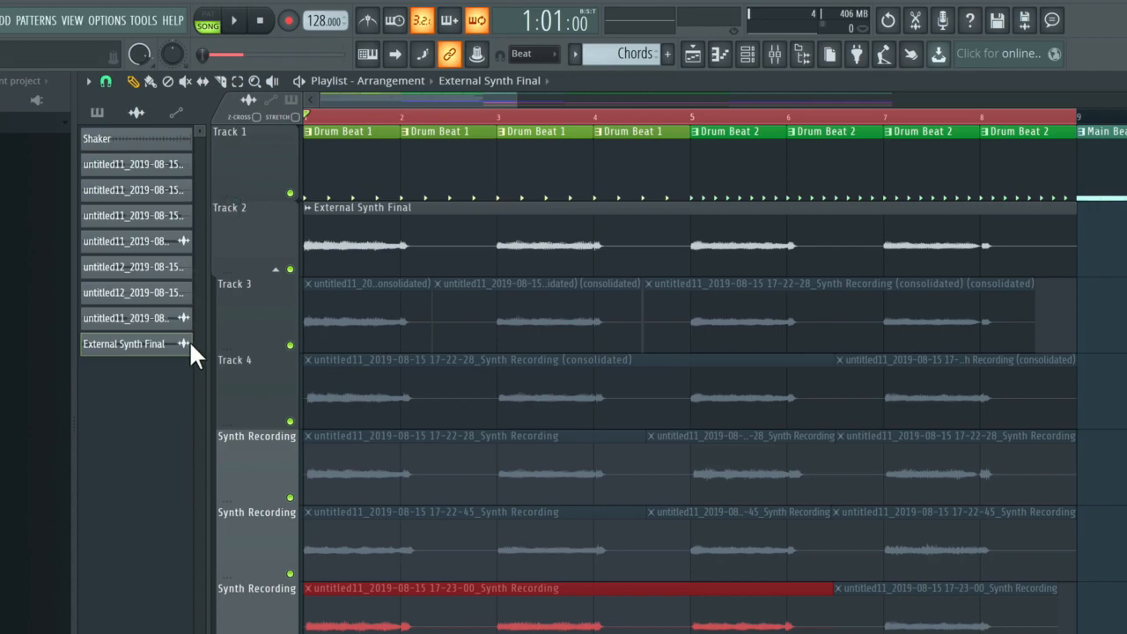
pyautogui.click(748, 54)
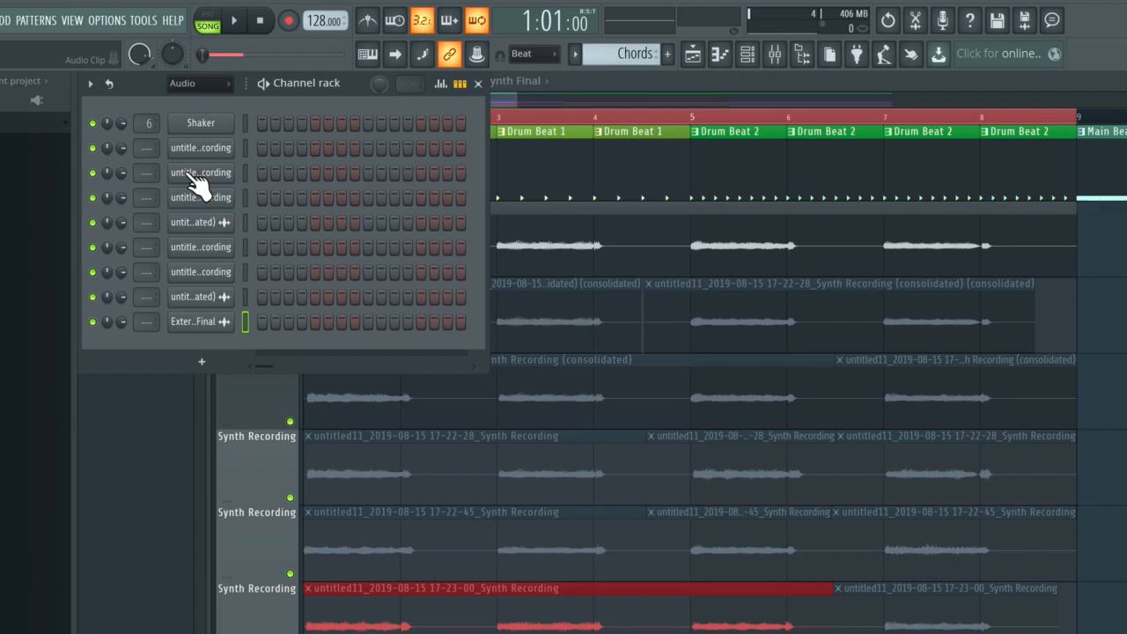
pyautogui.click(214, 85)
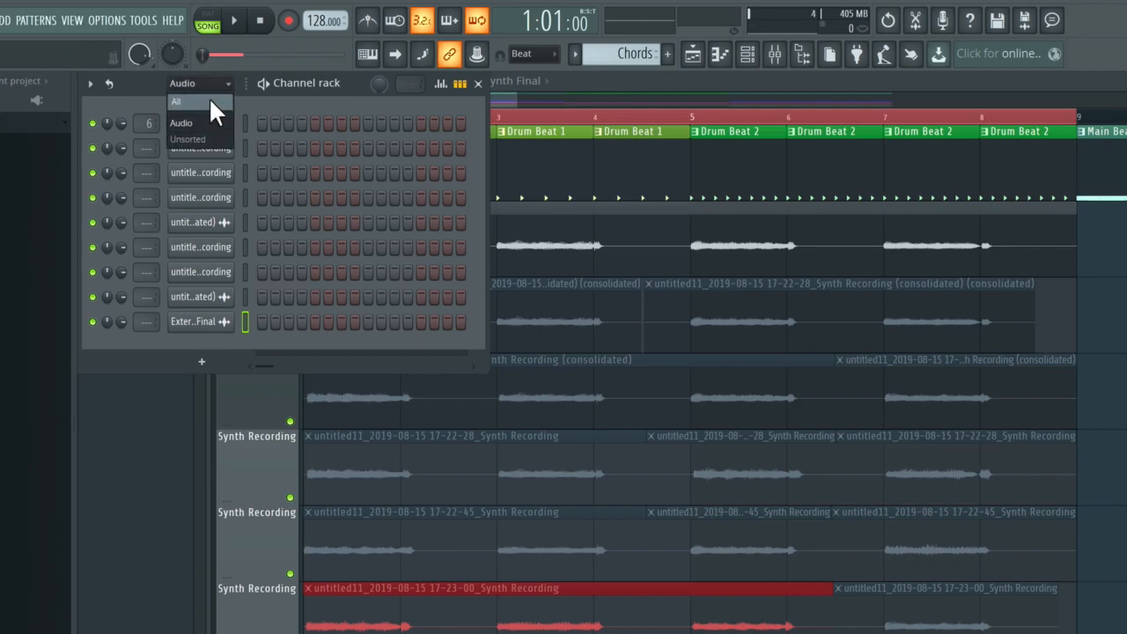
pyautogui.click(209, 101)
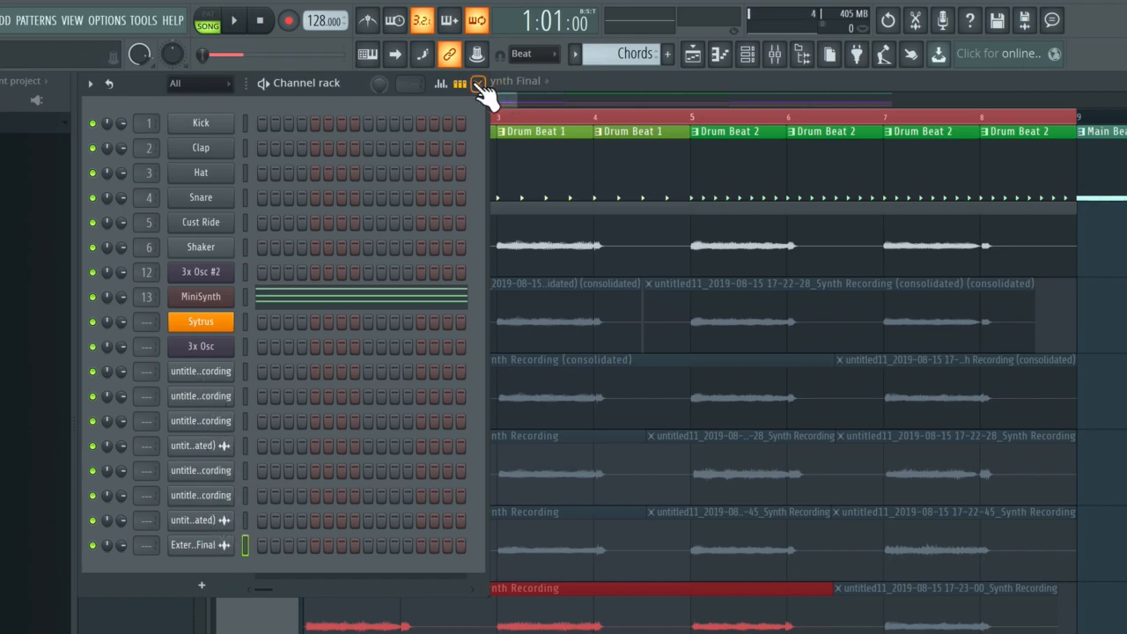
pyautogui.click(479, 85)
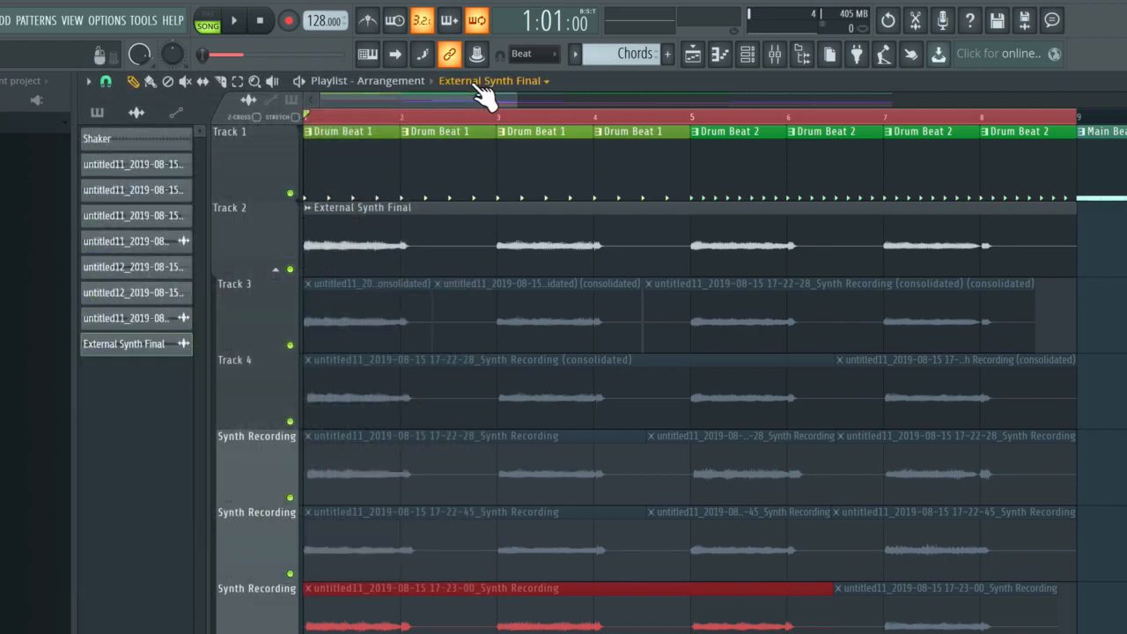
# Delete the older consolidated synth recording channel listed directly above External Synth Final.
pyautogui.click(142, 313)
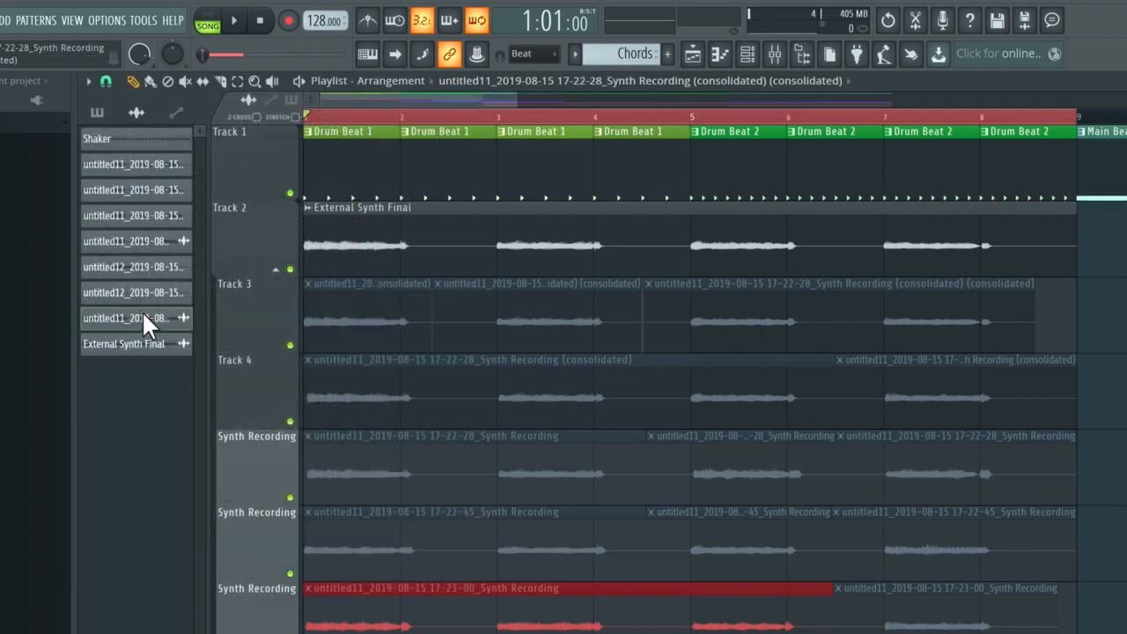
pyautogui.rightClick(144, 322)
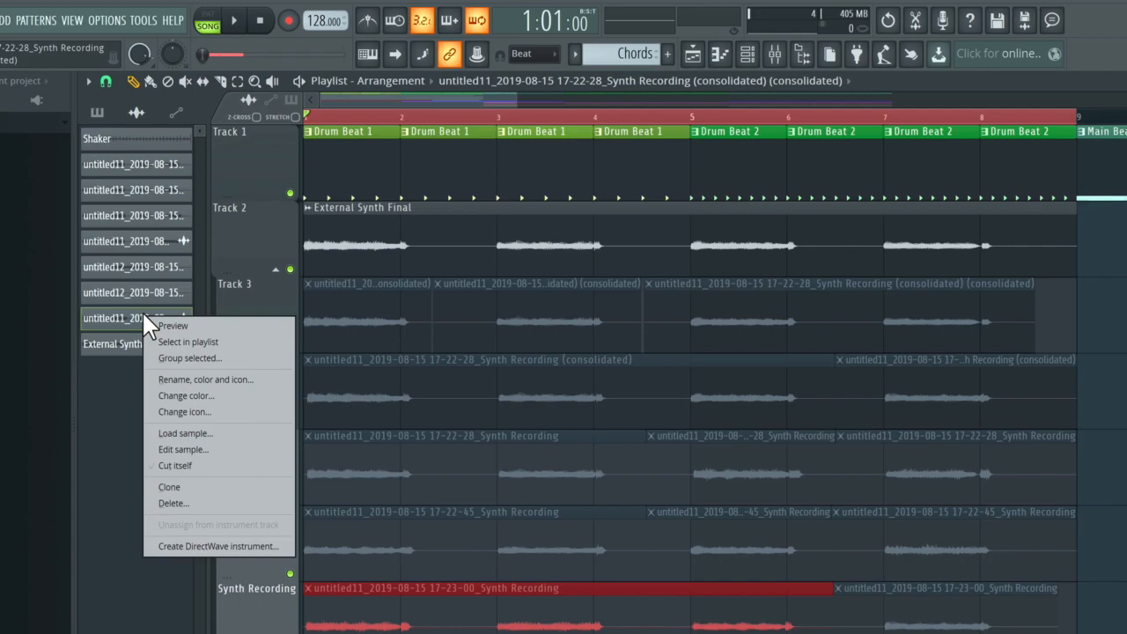
pyautogui.click(194, 500)
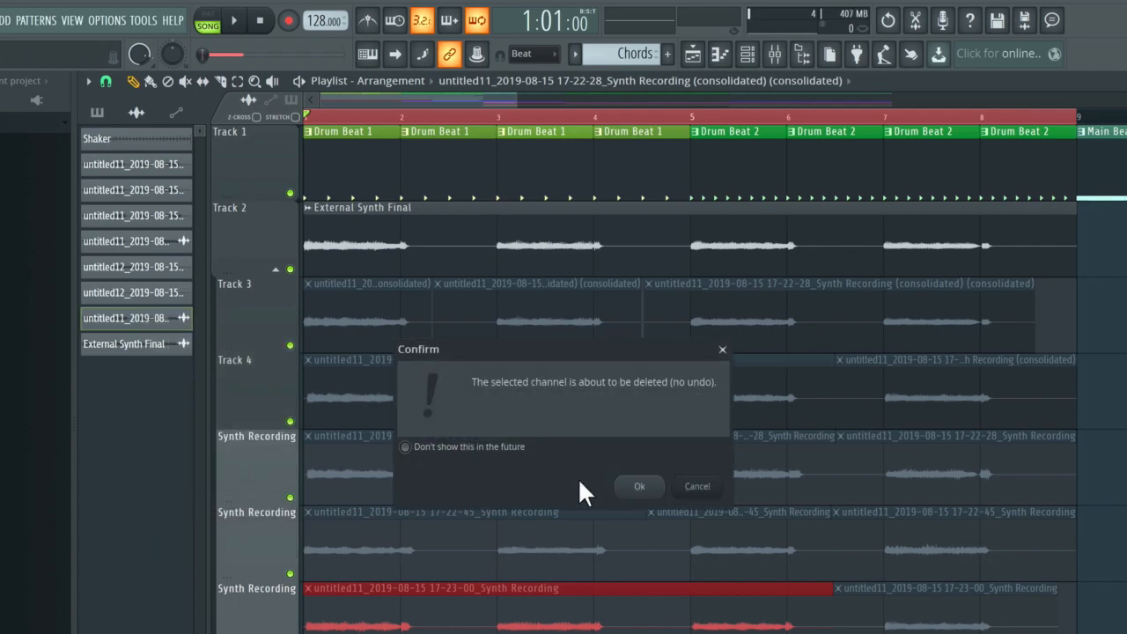
pyautogui.click(645, 488)
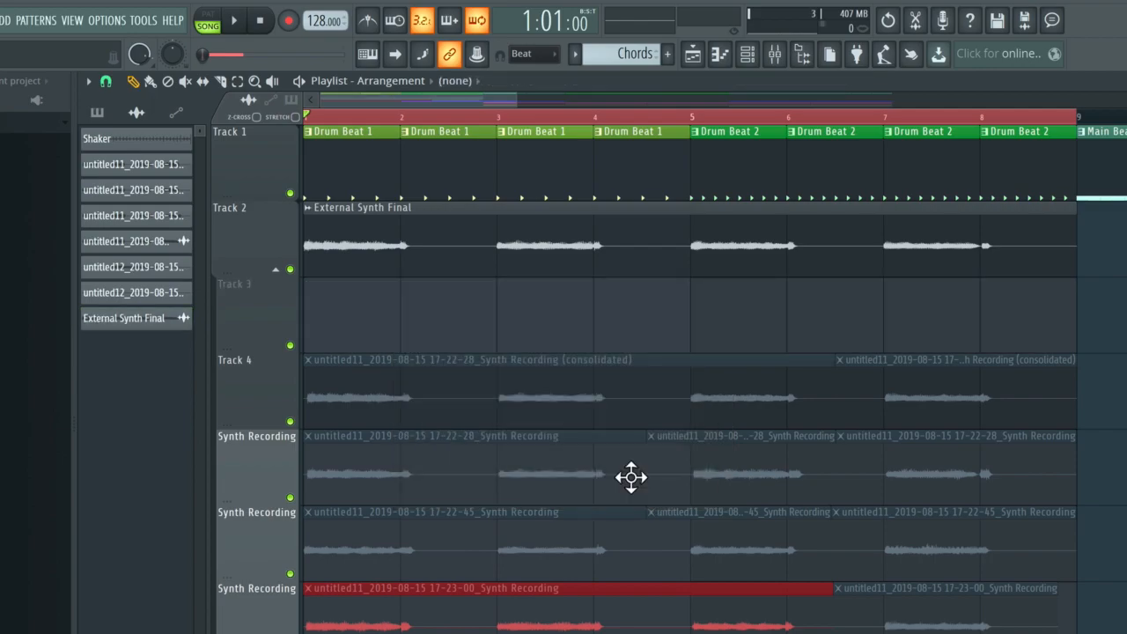
# Delete the second and third untitled11 recordings, the remaining consolidated untitled11 clip and the first untitled12 recording together.
pyautogui.click(143, 236)
pyautogui.click(137, 264)
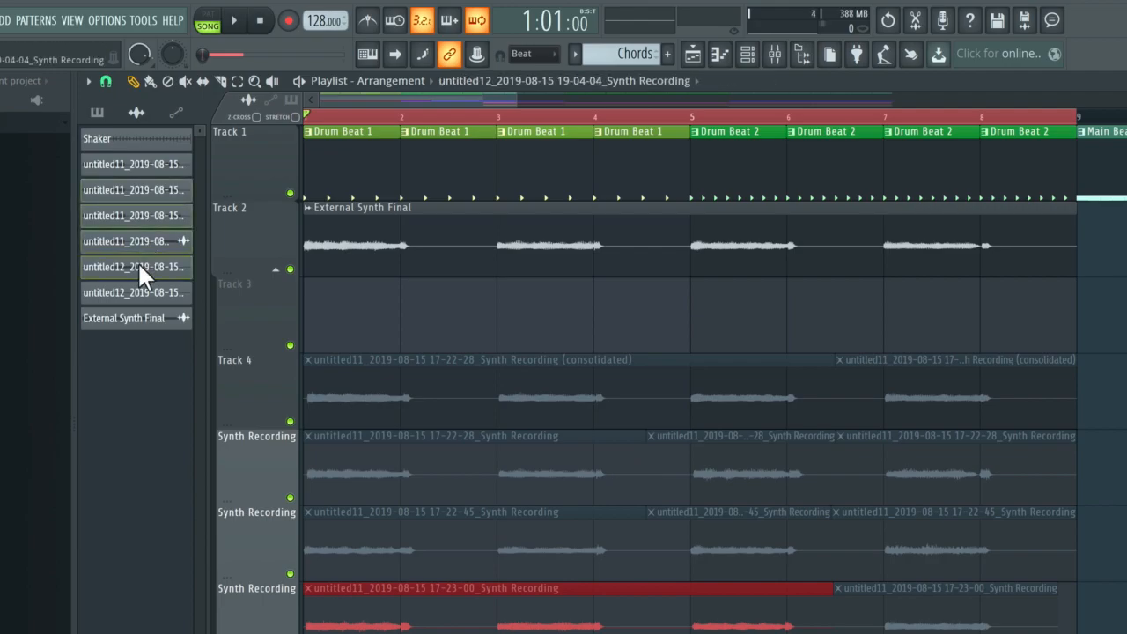
pyautogui.rightClick(133, 190)
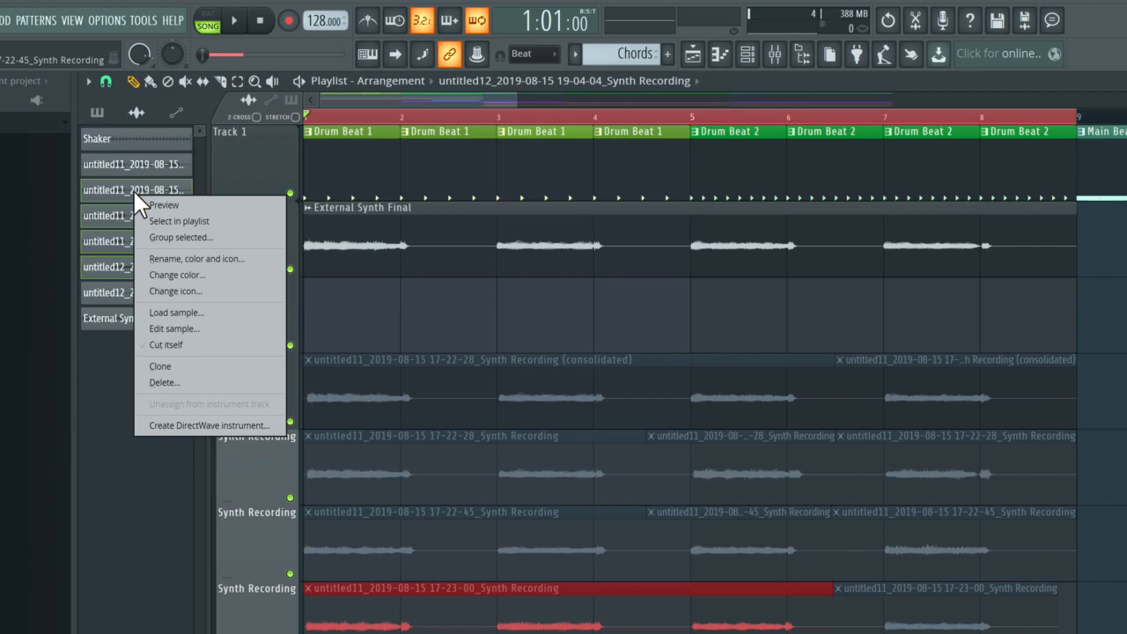
pyautogui.click(152, 388)
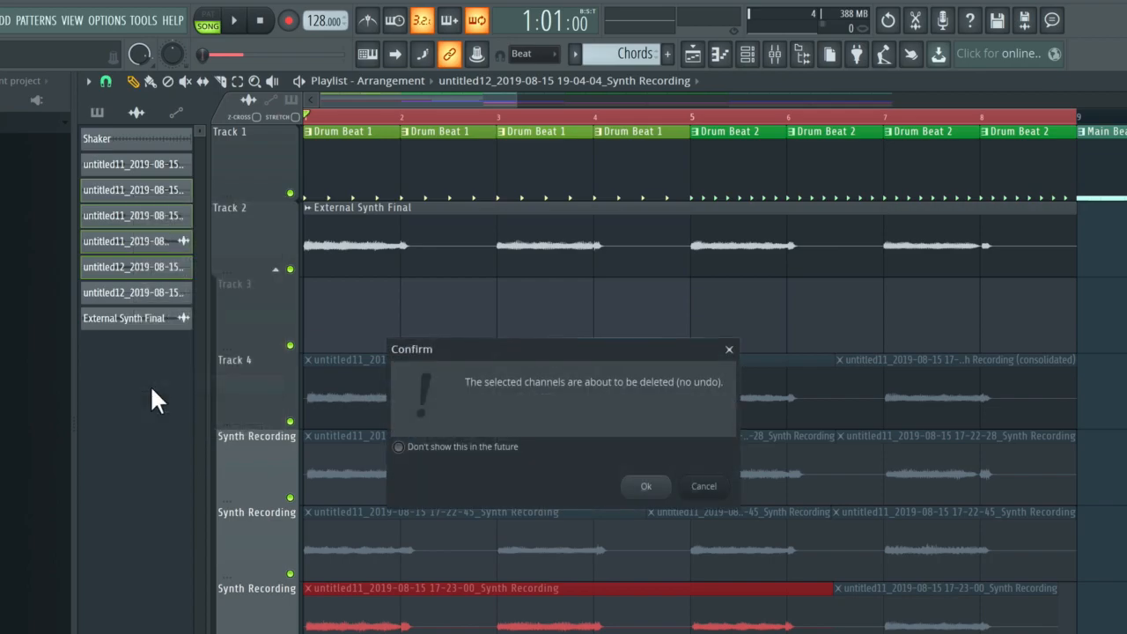
pyautogui.click(659, 487)
pyautogui.click(637, 473)
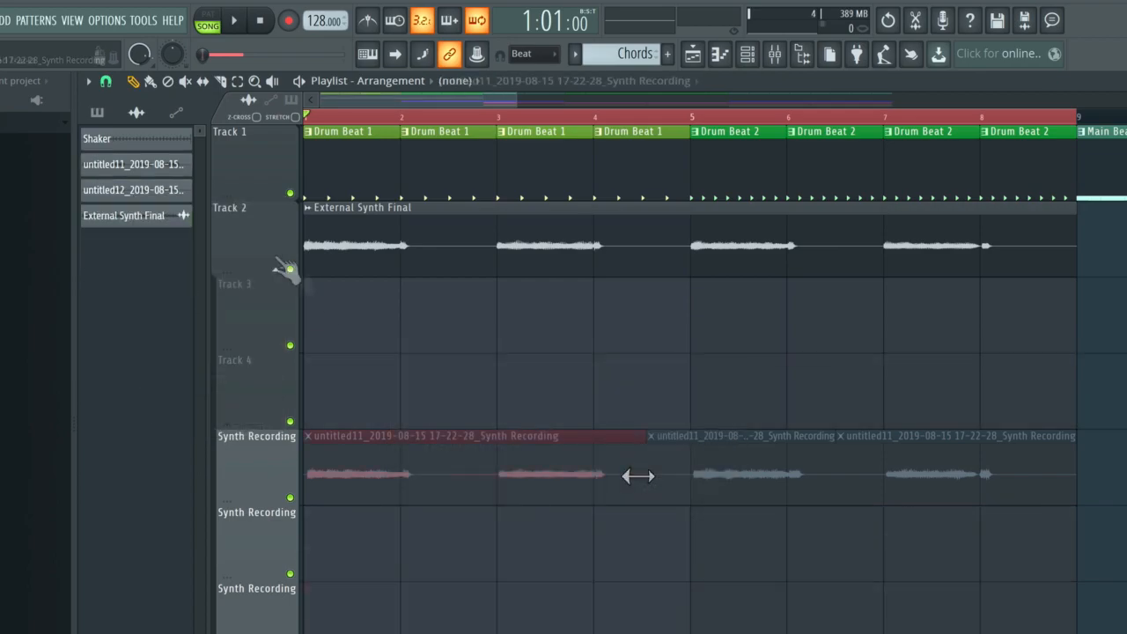
# Delete the last two untitled recording channels so that only Shaker and External Synth Final stay in the audio clip list.
pyautogui.click(169, 189)
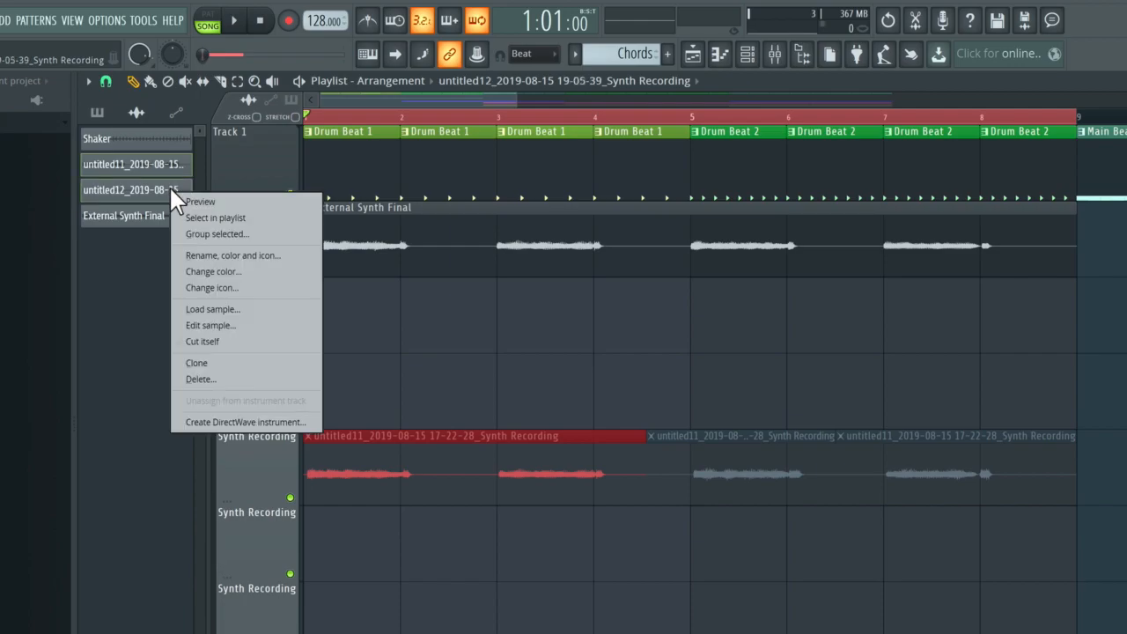
pyautogui.click(201, 378)
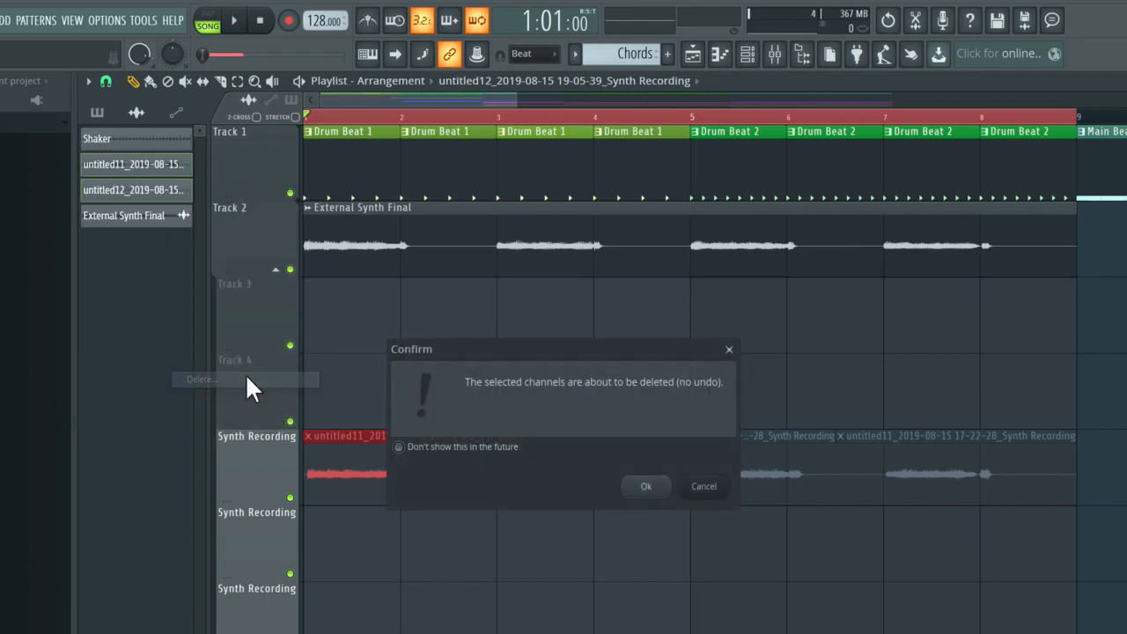
pyautogui.click(649, 487)
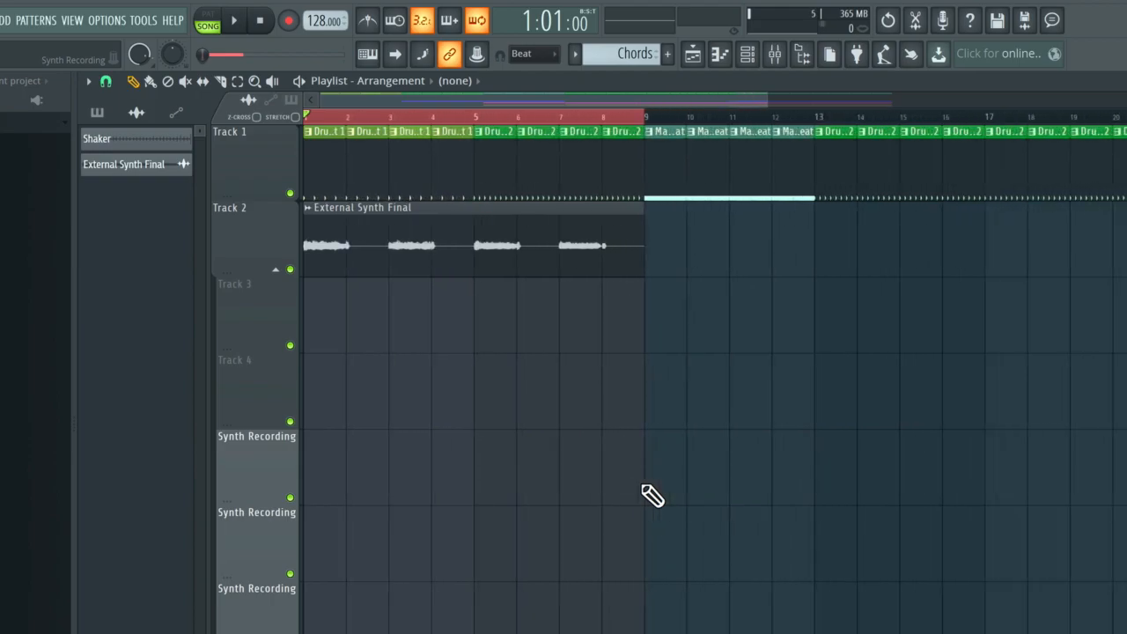
# Review the cleaned-up Channel rack, then make Shaker the current clip source and collapse the track group under Track 2.
pyautogui.click(750, 55)
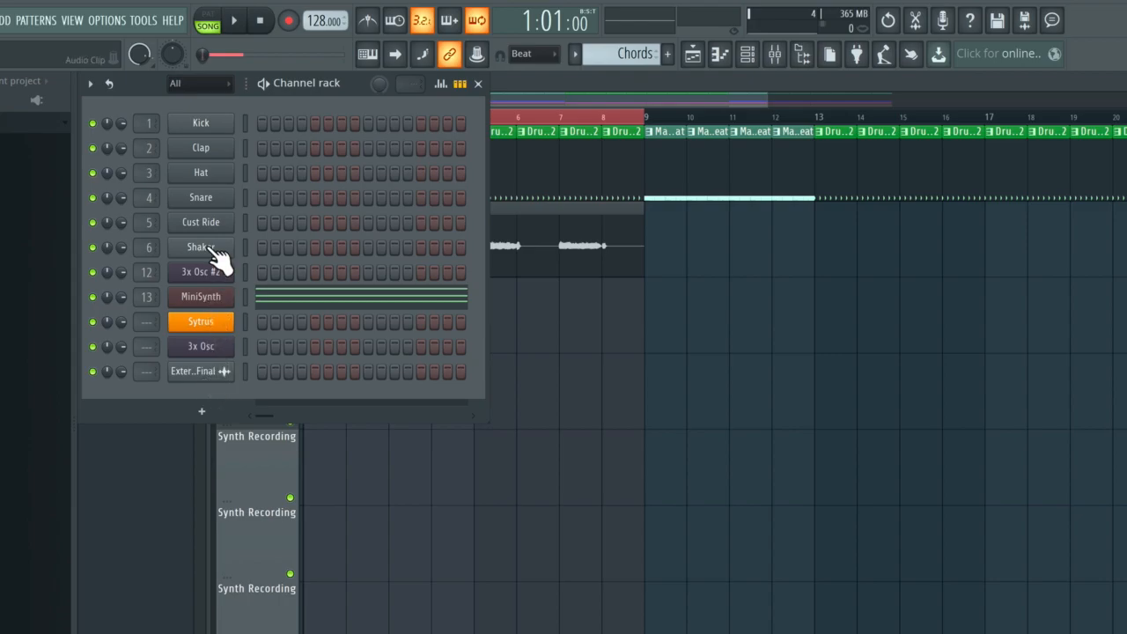
pyautogui.click(478, 84)
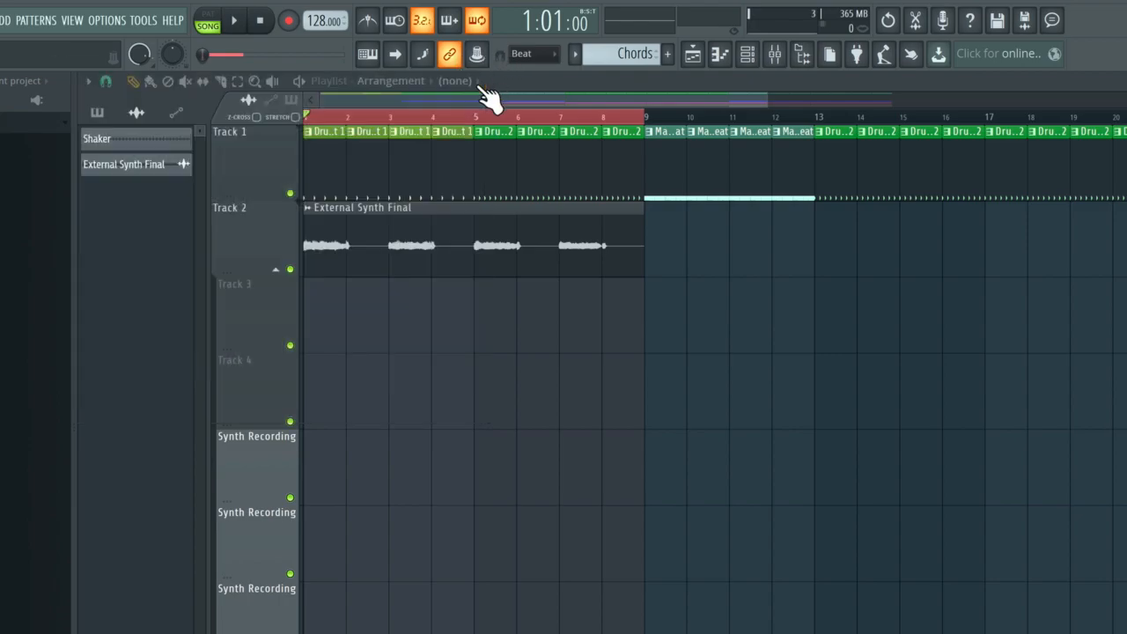
pyautogui.click(148, 134)
pyautogui.click(279, 276)
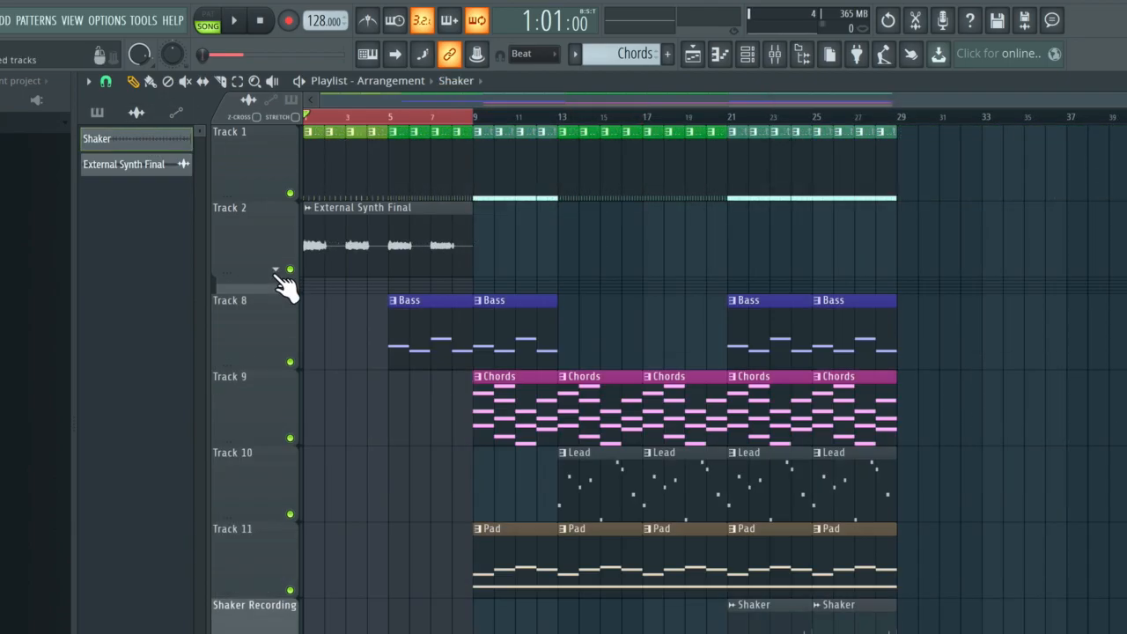
# Expand the track group under Track 2 and delete its two empty unnamed tracks, Track 3 and Track 4.
pyautogui.click(278, 274)
pyautogui.click(278, 275)
pyautogui.click(278, 275)
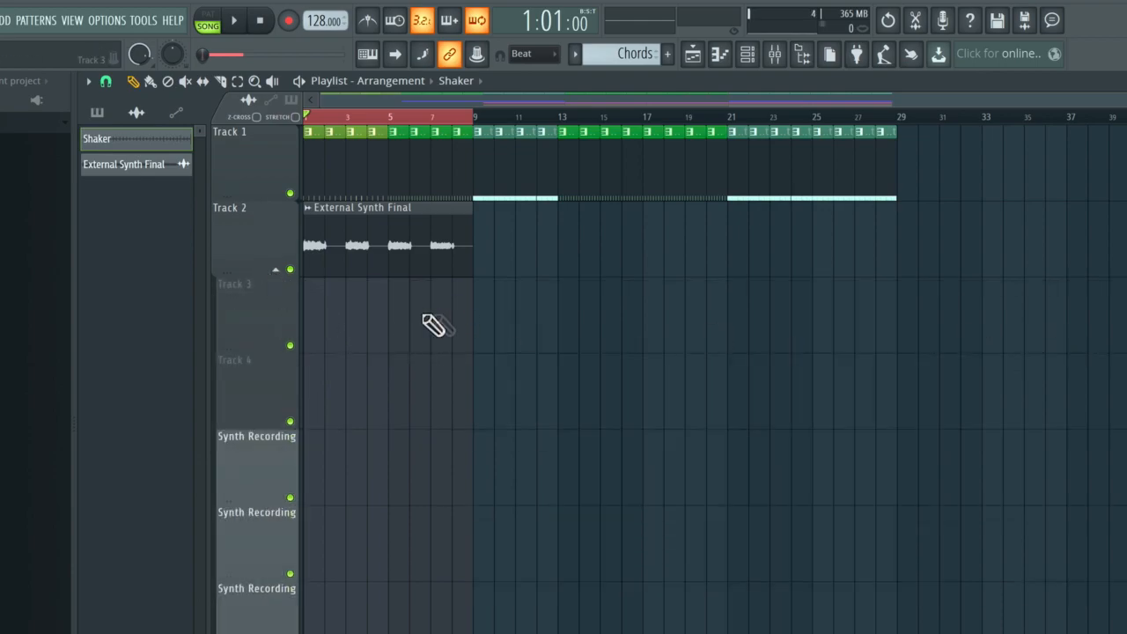
pyautogui.rightClick(240, 307)
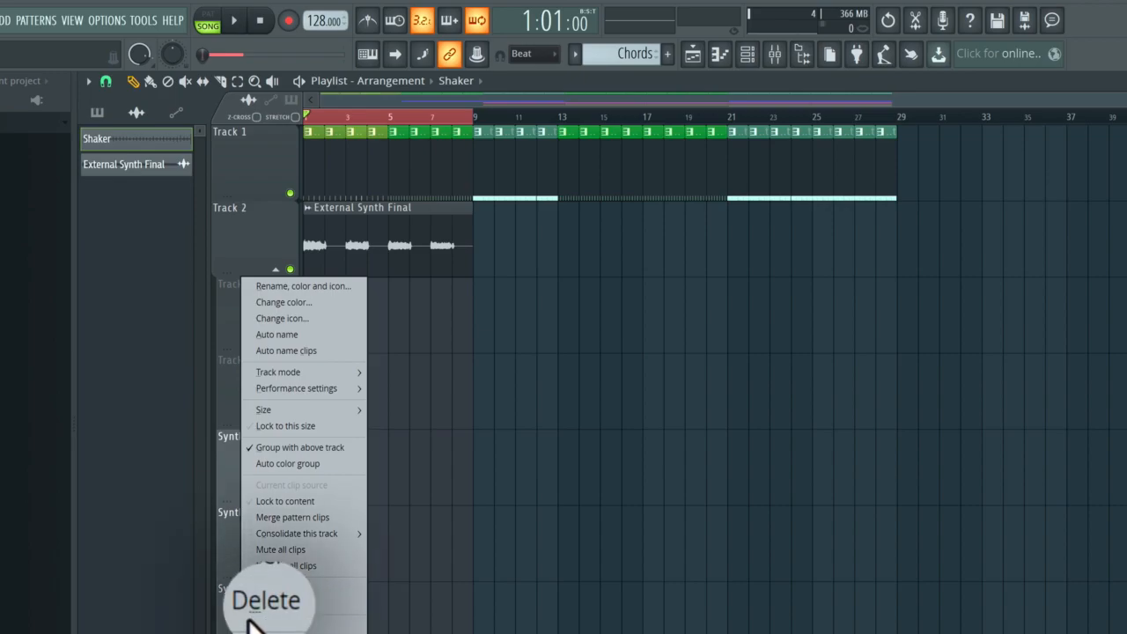
pyautogui.click(288, 614)
pyautogui.press('Return')
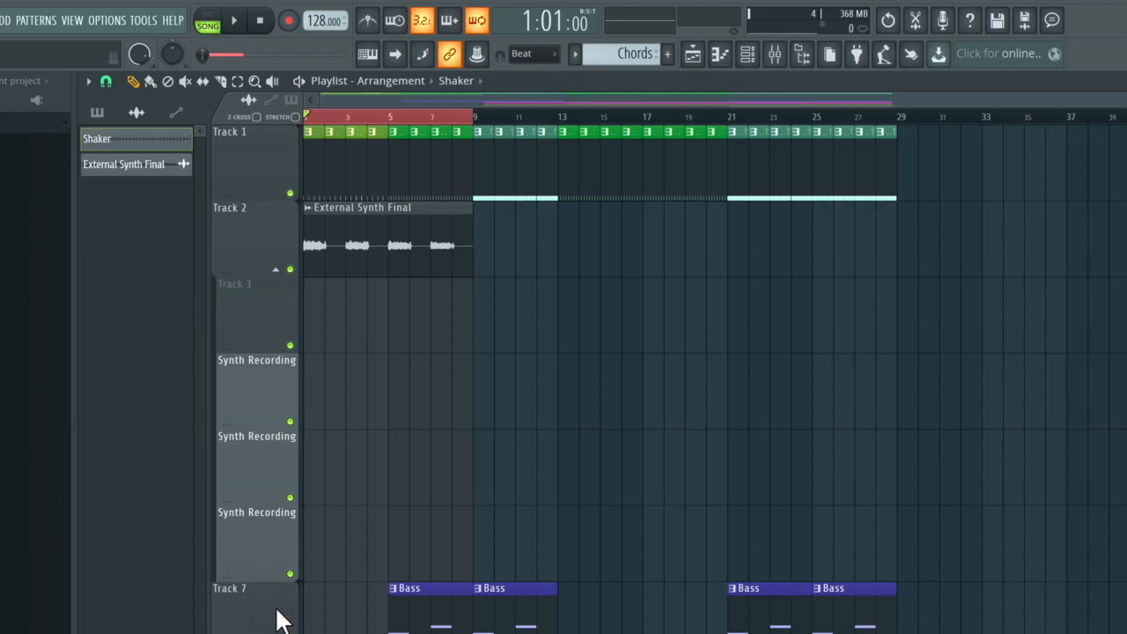
pyautogui.rightClick(262, 328)
pyautogui.press('d')
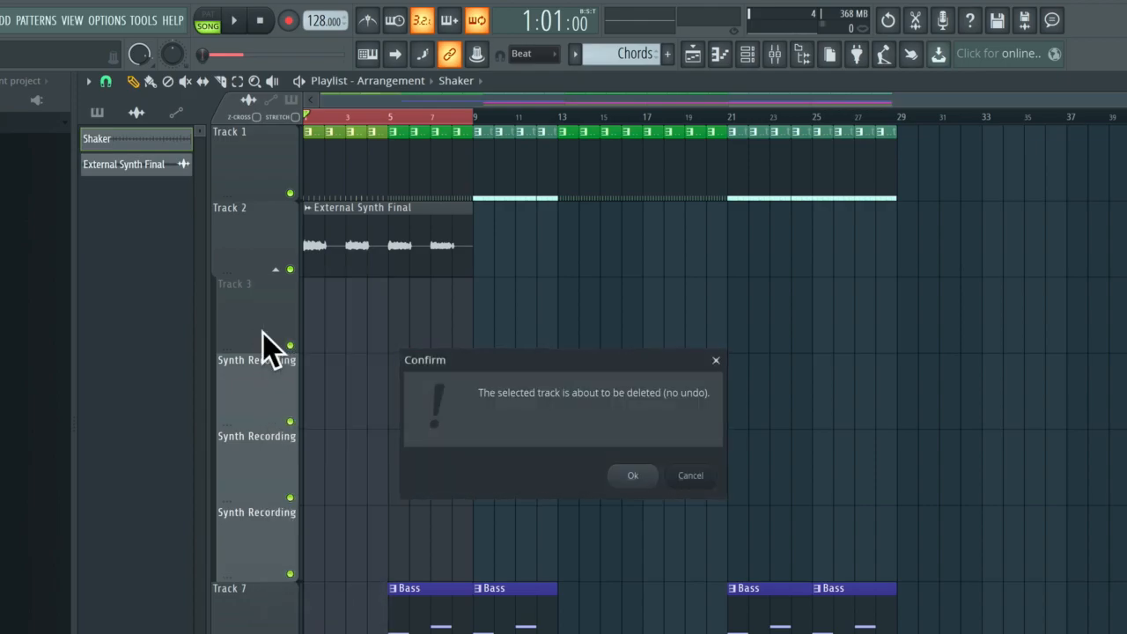
pyautogui.press('Return')
# Delete the three empty Synth Recording tracks grouped under Track 2 so that Bass directly follows External Synth Final.
pyautogui.rightClick(262, 331)
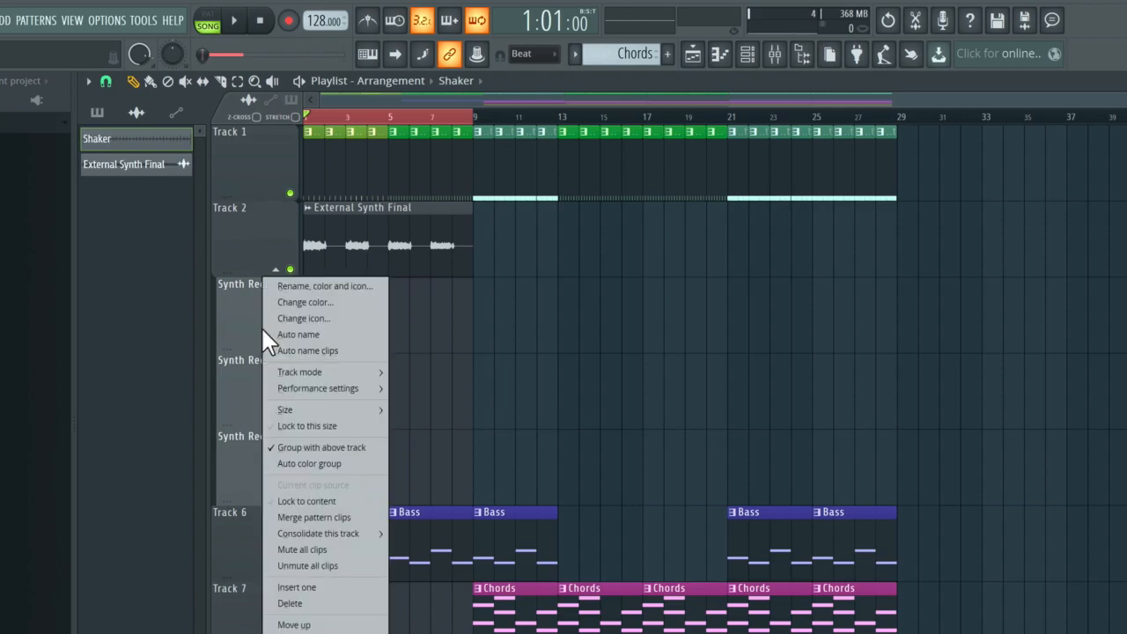
pyautogui.press('d')
pyautogui.press('Return')
pyautogui.rightClick(262, 331)
pyautogui.press('d')
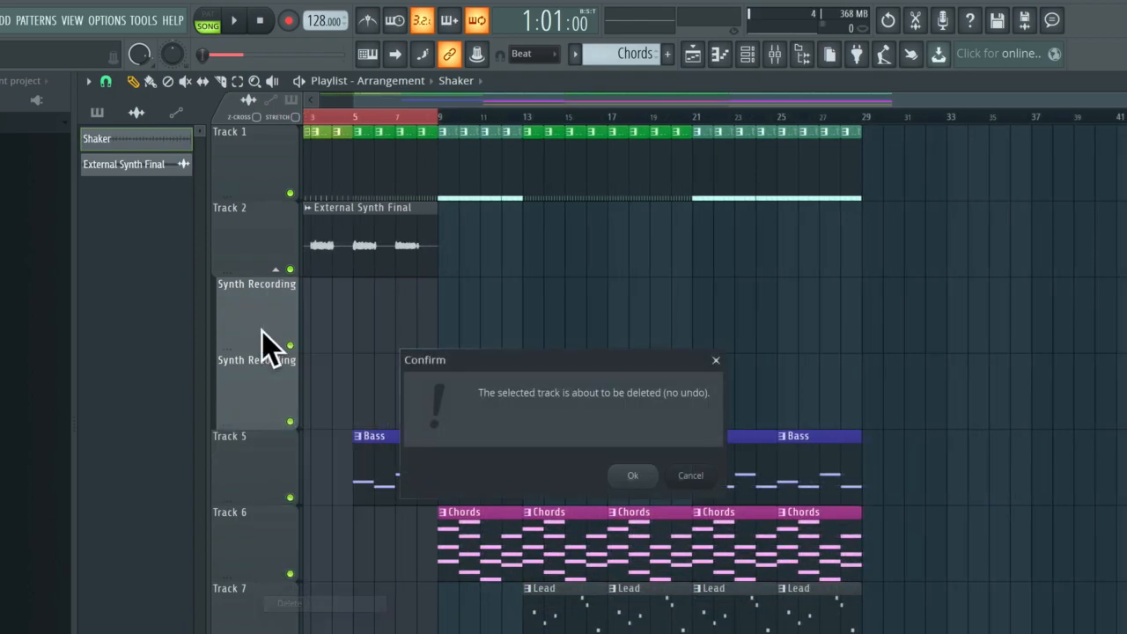
pyautogui.press('Return')
pyautogui.rightClick(259, 329)
pyautogui.press('d')
pyautogui.press('Return')
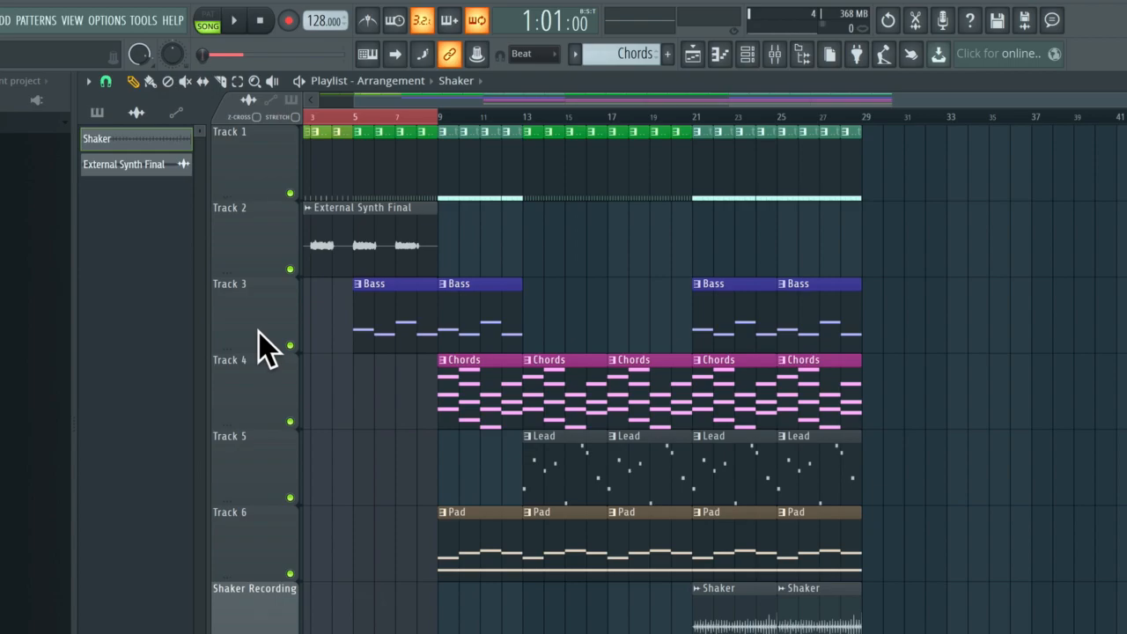